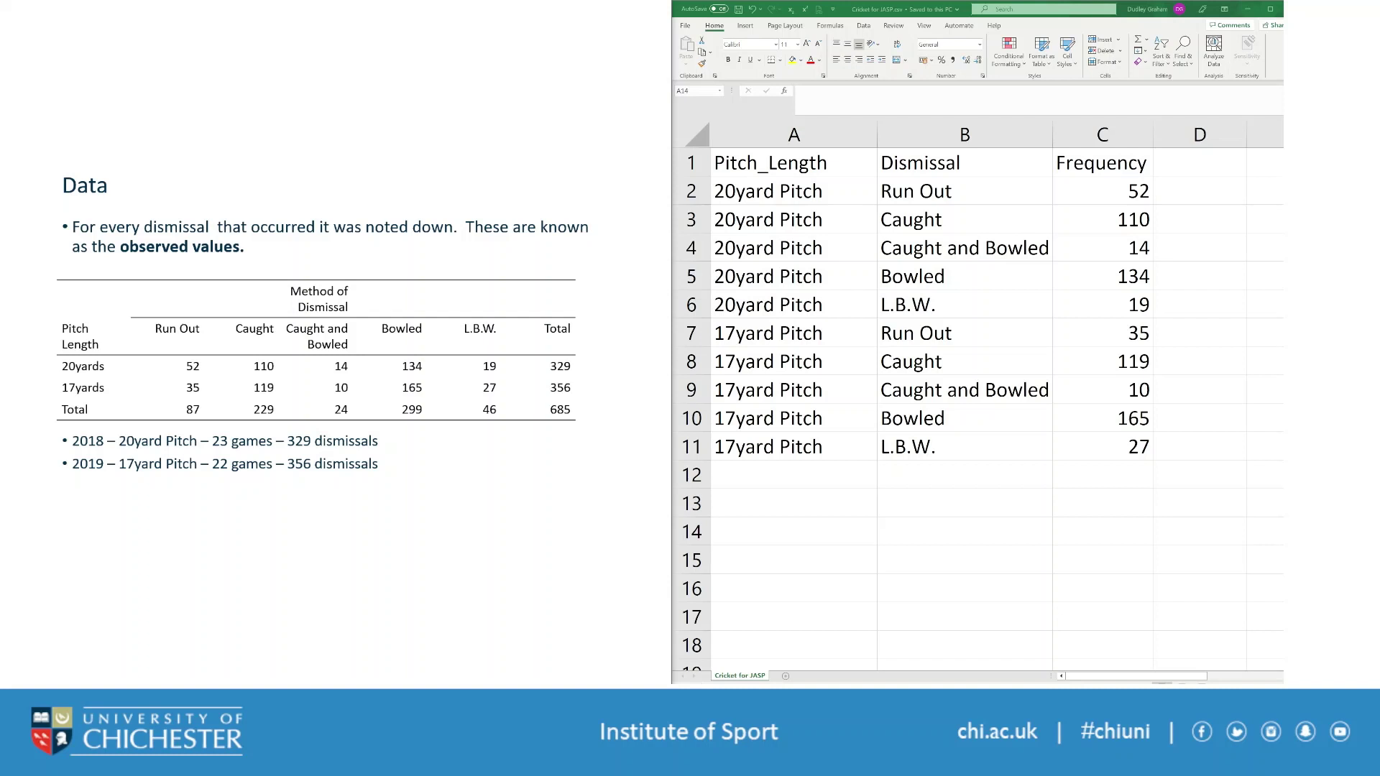
- Review the file formats offered for saving the spreadsheet, including CSV UTF-8 (Comma delimited), and return to the sheet without saving
{"action": "left_click", "coordinate": [686, 27]}
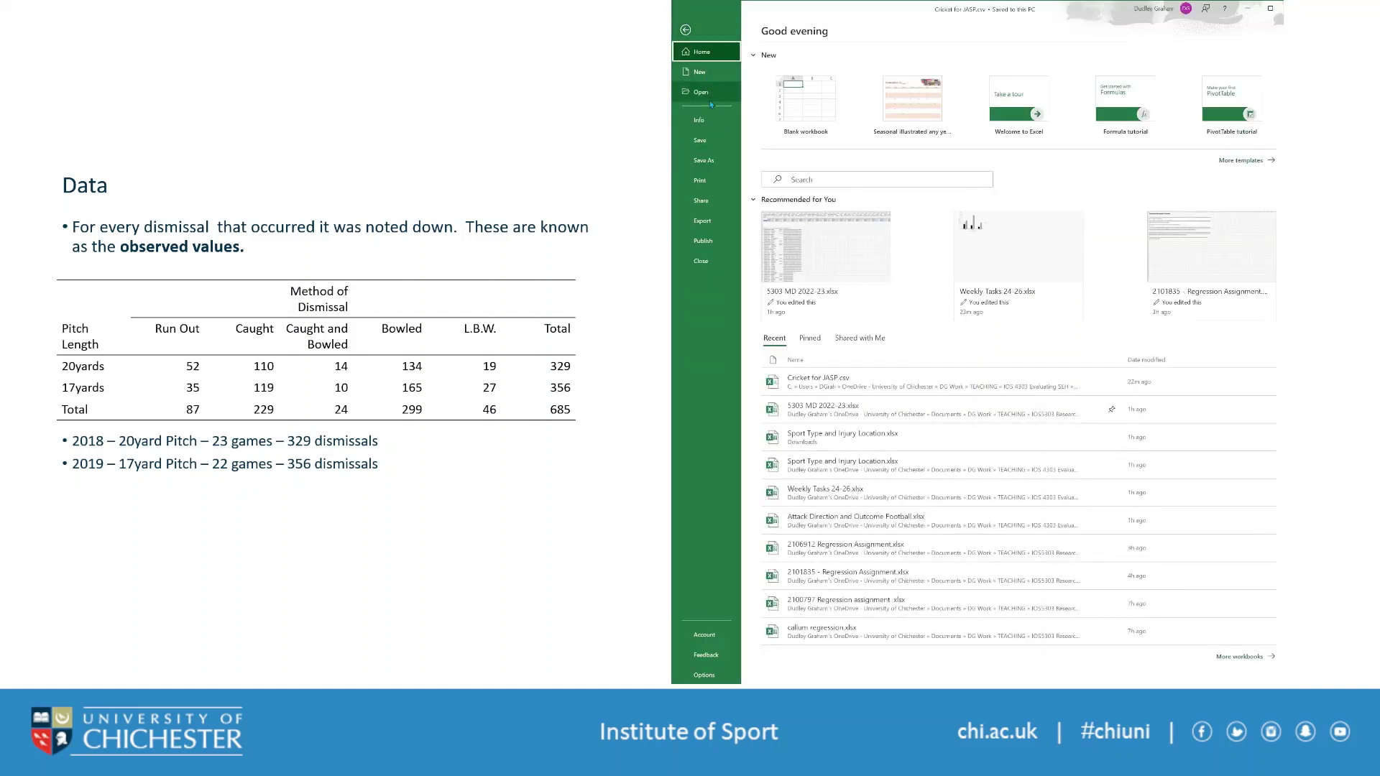
{"action": "left_click", "coordinate": [710, 160]}
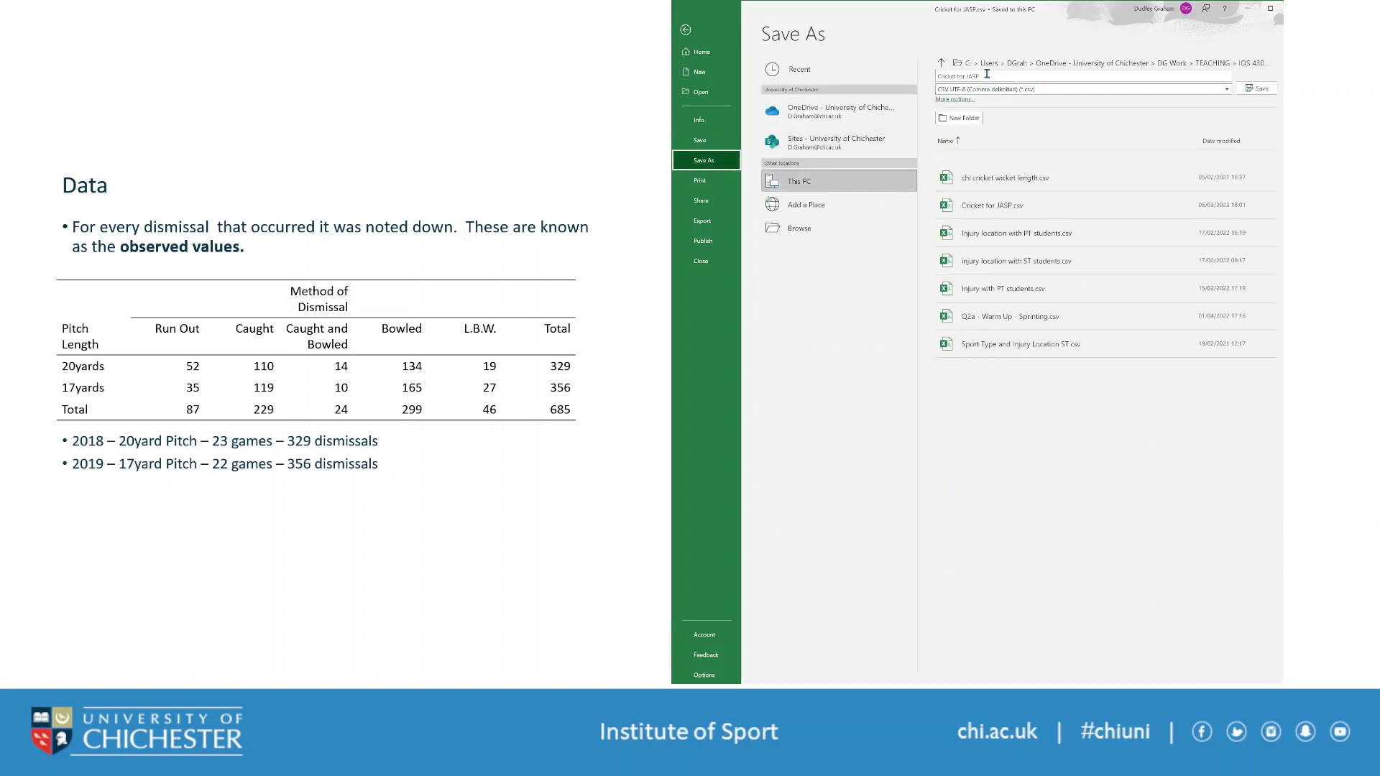
{"action": "left_click", "coordinate": [1051, 89]}
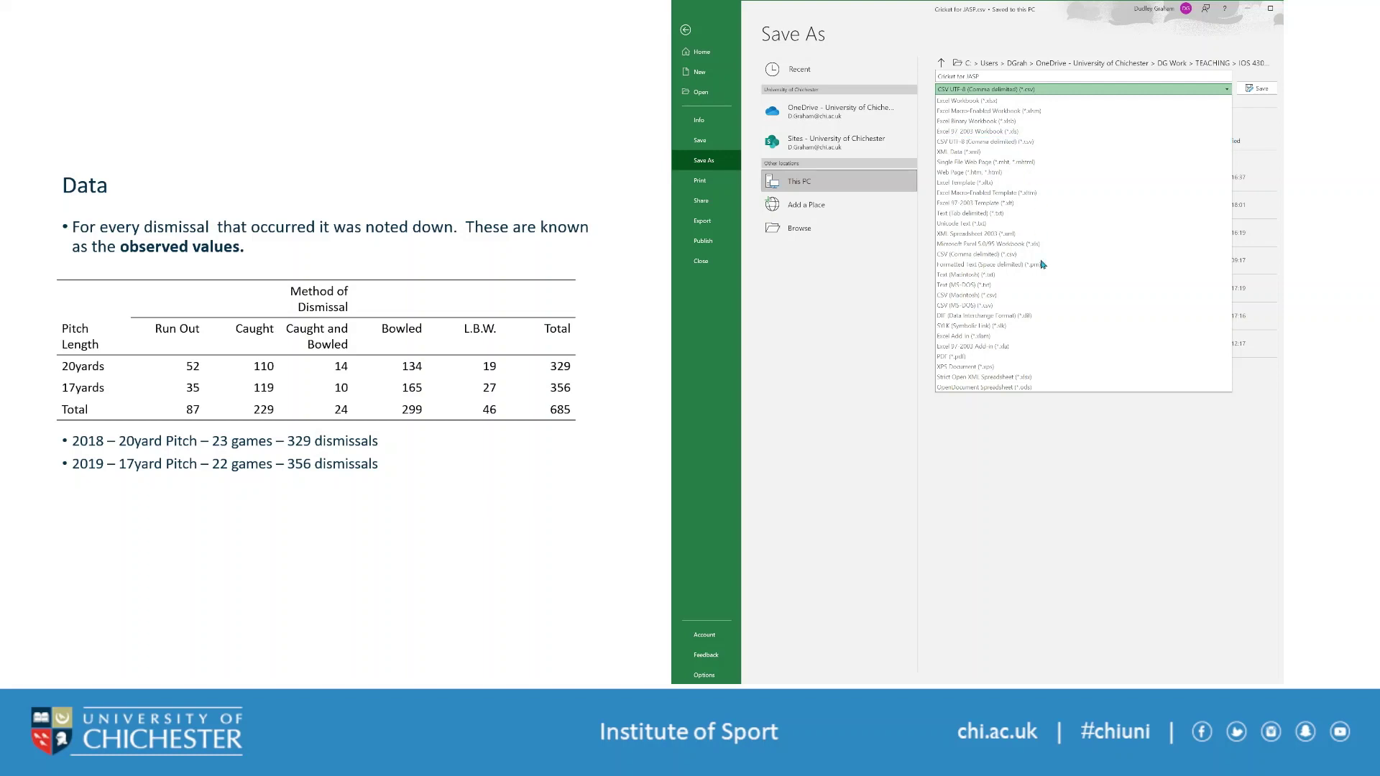
{"action": "left_click", "coordinate": [1047, 418]}
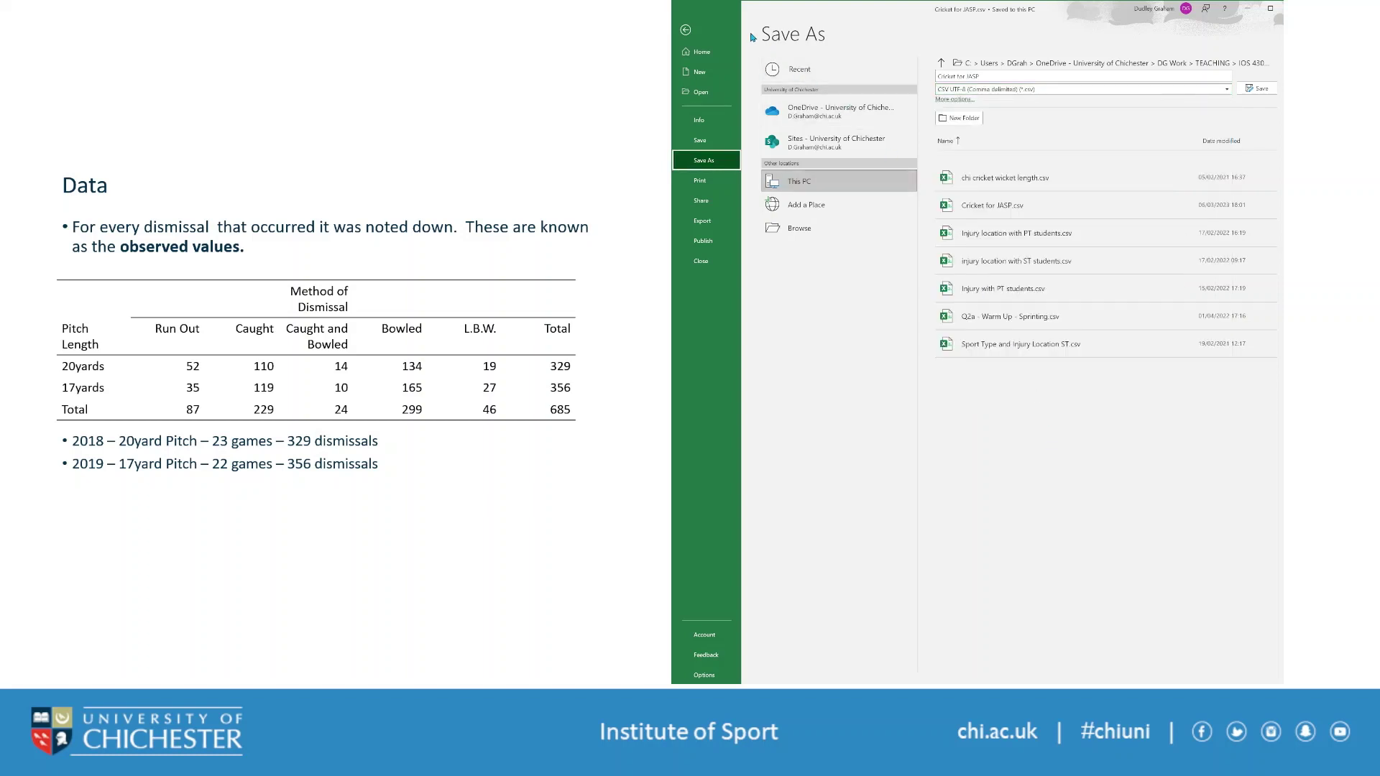
{"action": "left_click", "coordinate": [685, 31]}
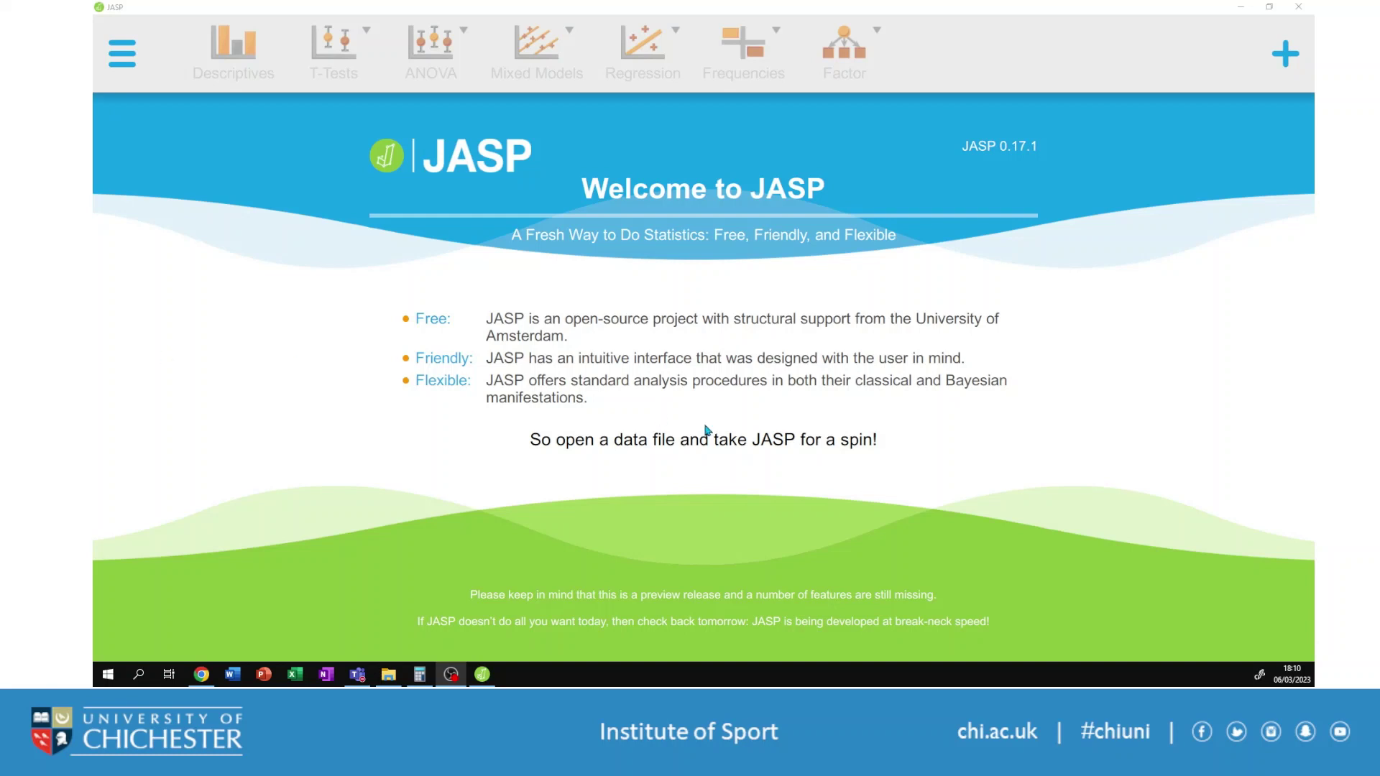
- In JASP, open the data file Cricket for JASP.csv from the recent Data folder on the computer
{"action": "left_click", "coordinate": [132, 62]}
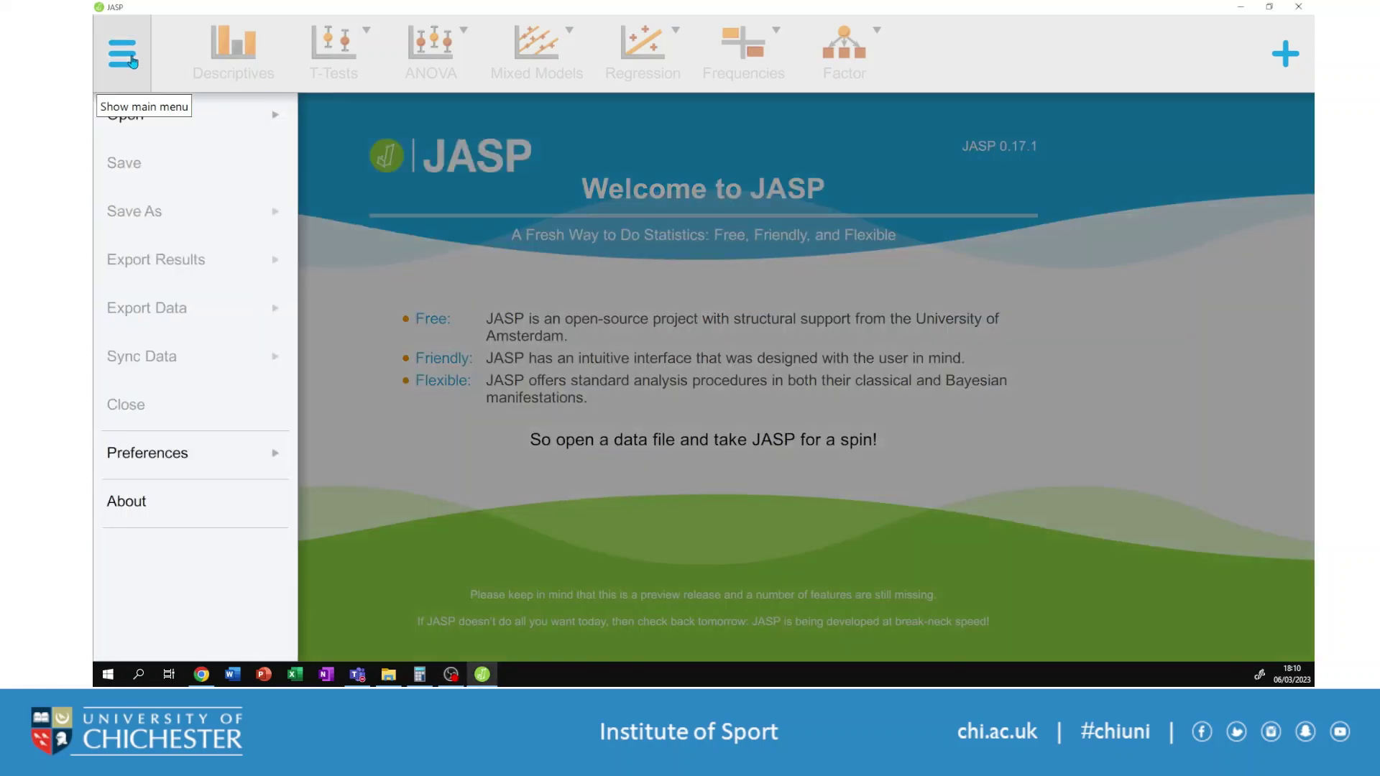
{"action": "left_click", "coordinate": [158, 115]}
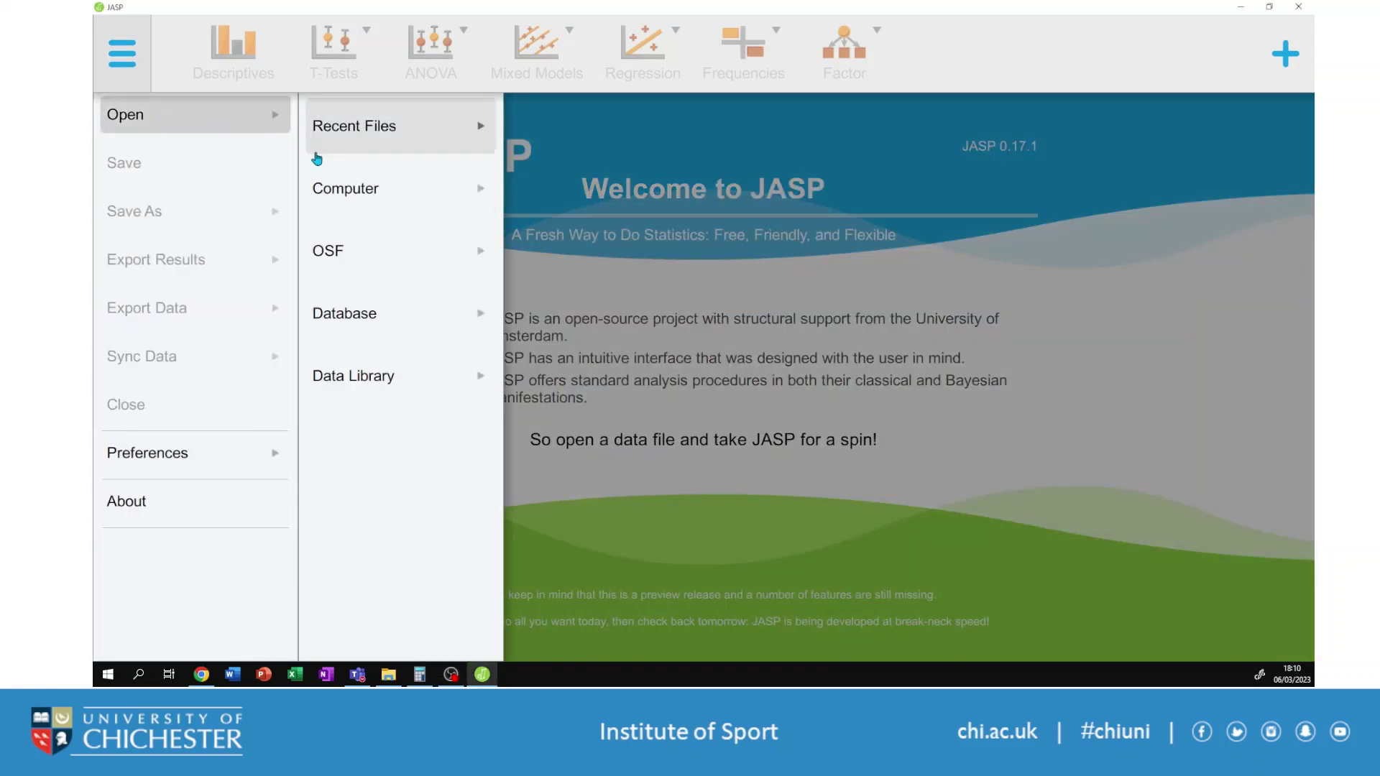
{"action": "left_click", "coordinate": [346, 189]}
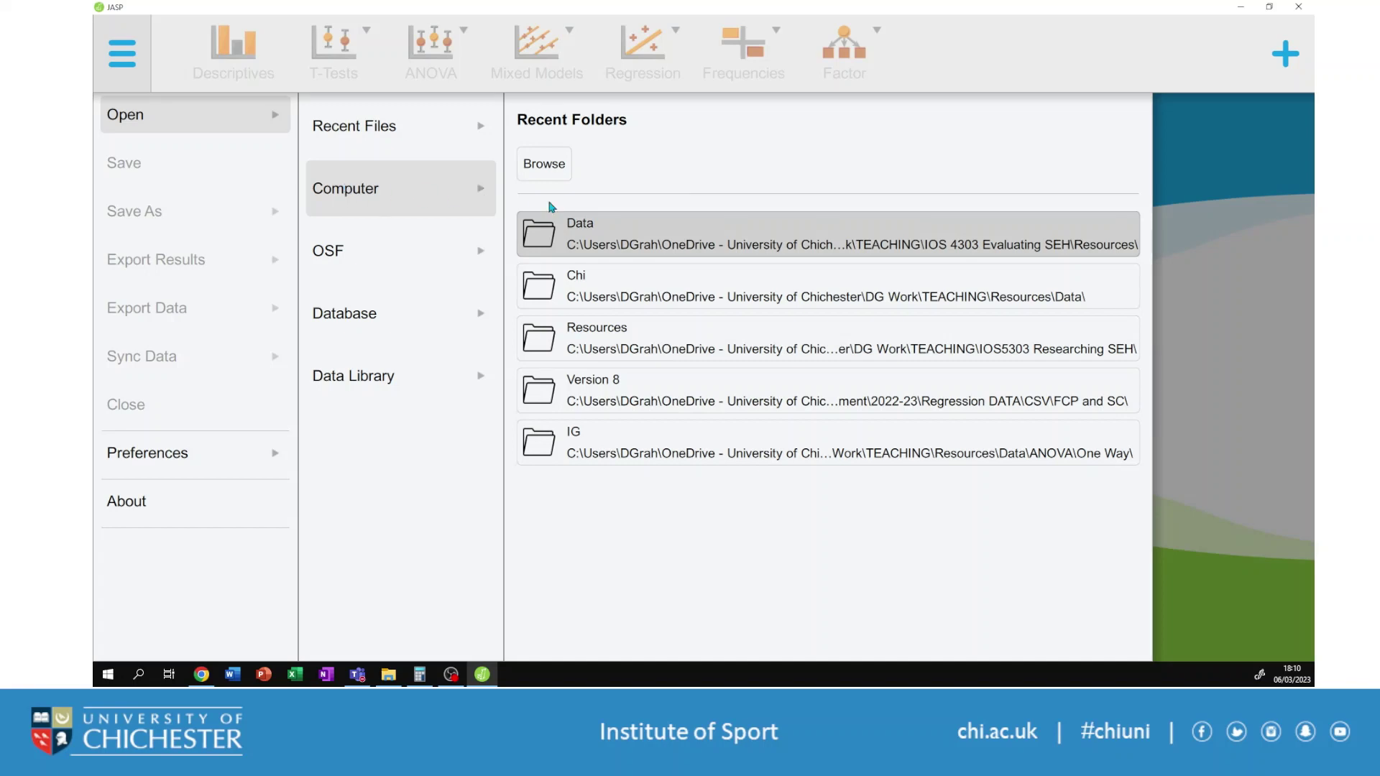
{"action": "left_click", "coordinate": [648, 242]}
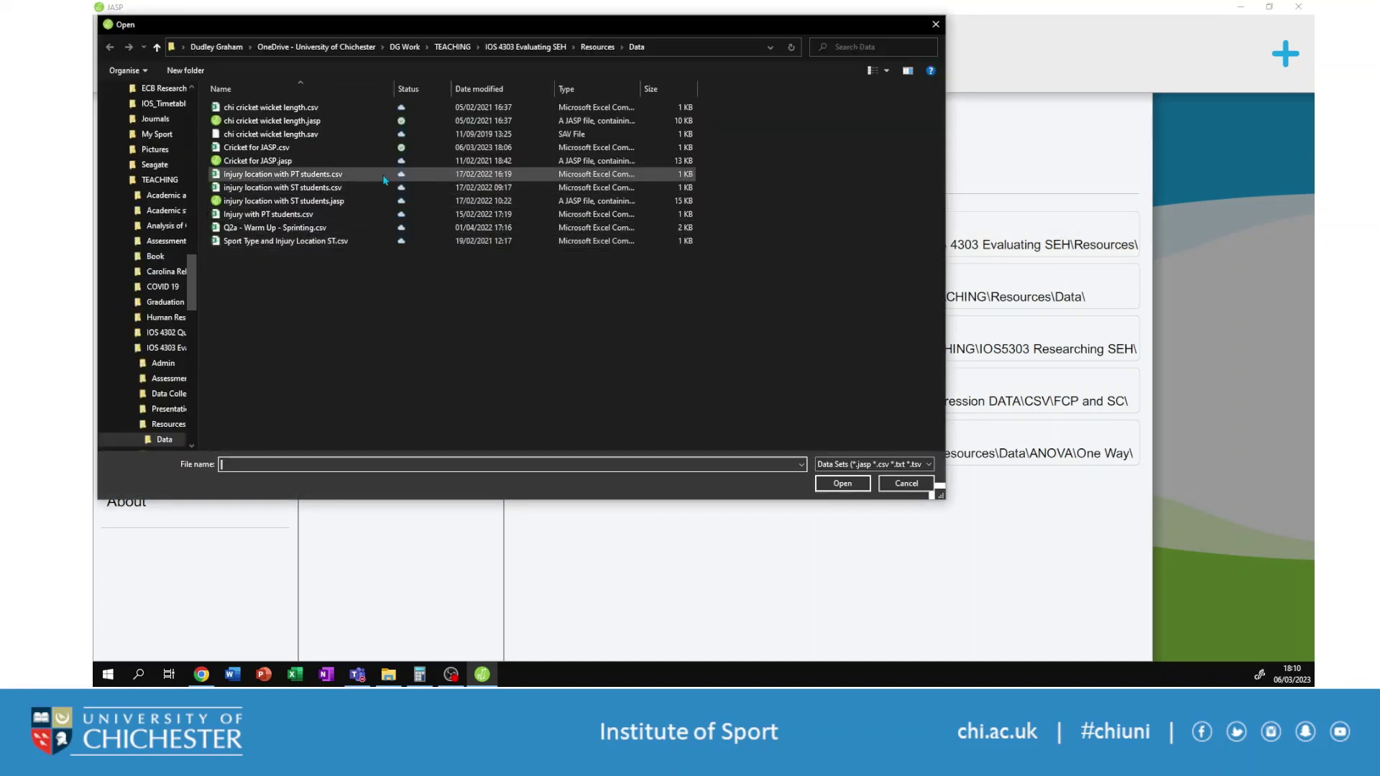
{"action": "left_click", "coordinate": [261, 148]}
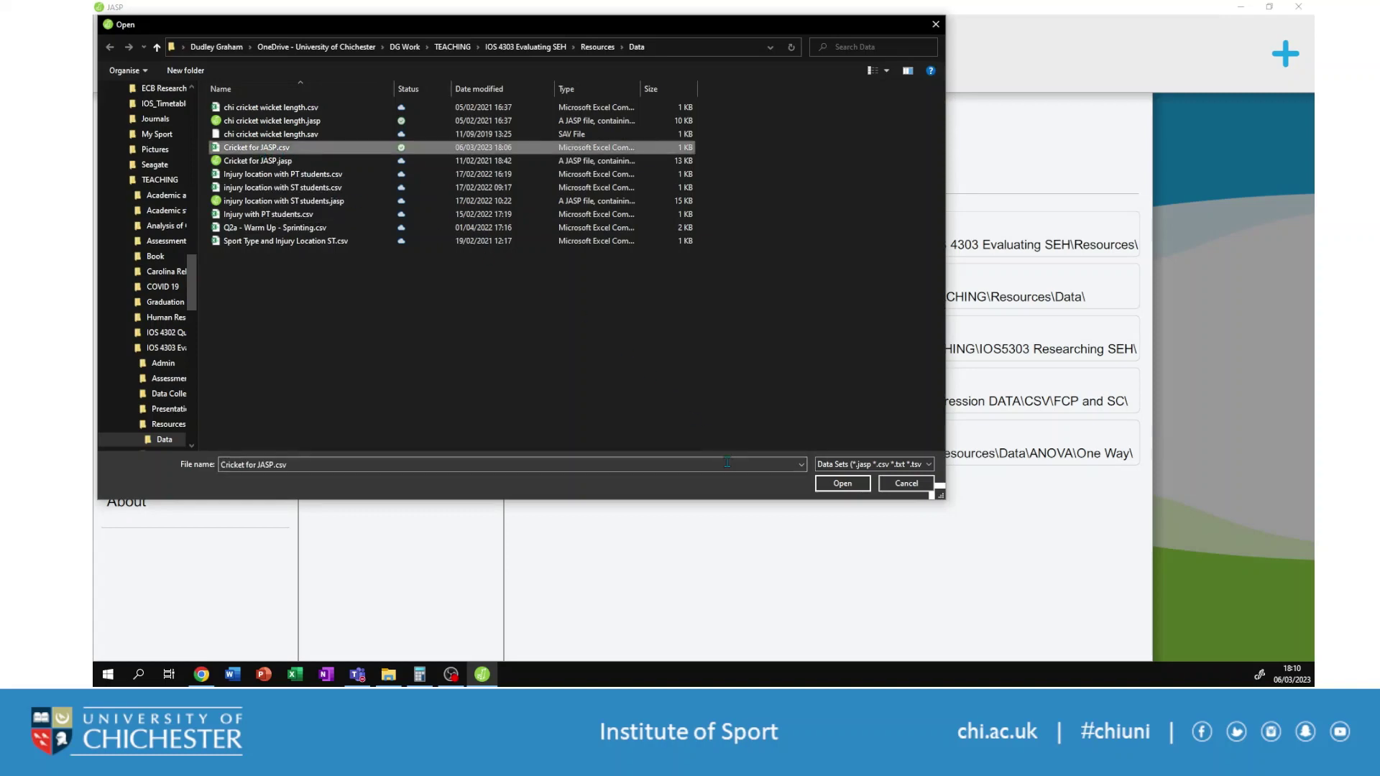
{"action": "left_click", "coordinate": [847, 484]}
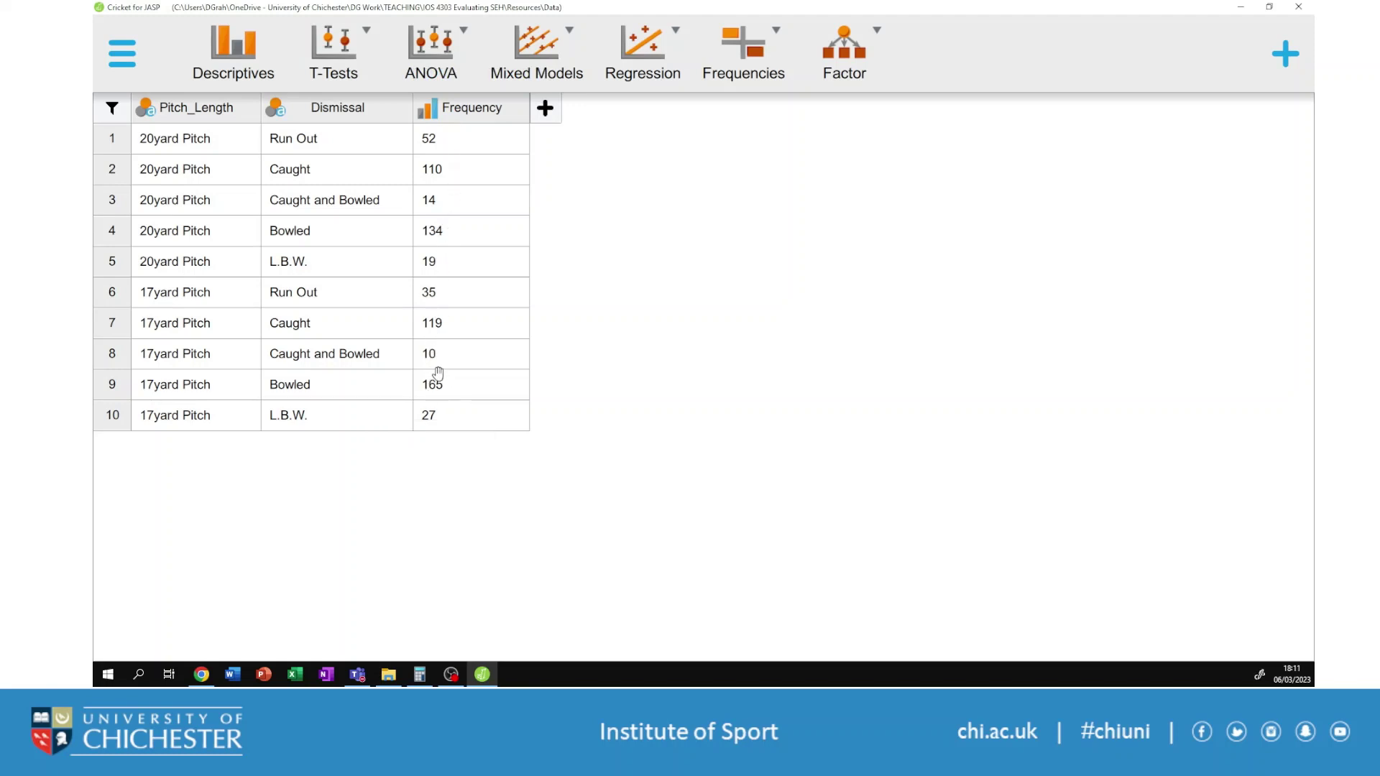
- Create a classical Contingency Tables analysis with Pitch_Length as rows, Dismissal as columns and Frequency as counts, and view the full results
{"action": "left_click", "coordinate": [745, 84]}
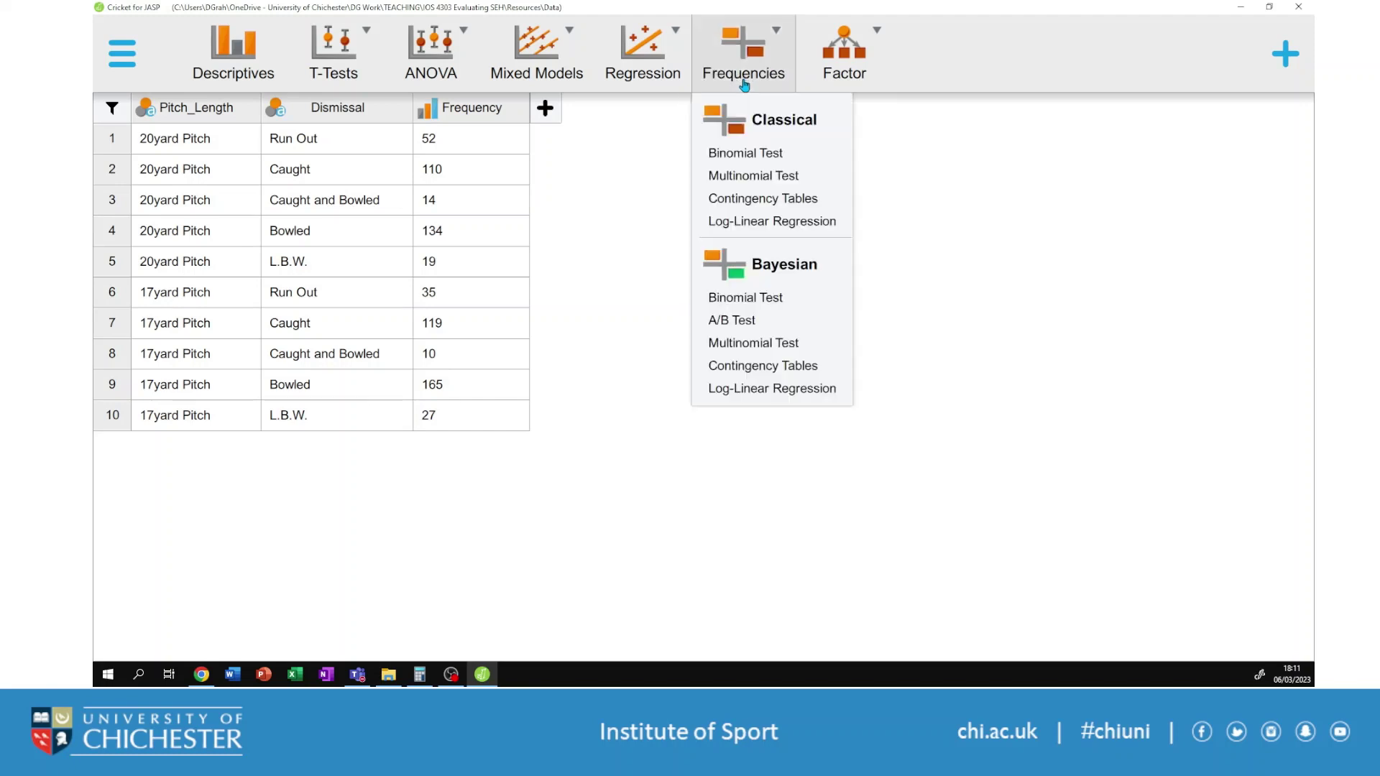
{"action": "left_click", "coordinate": [748, 200]}
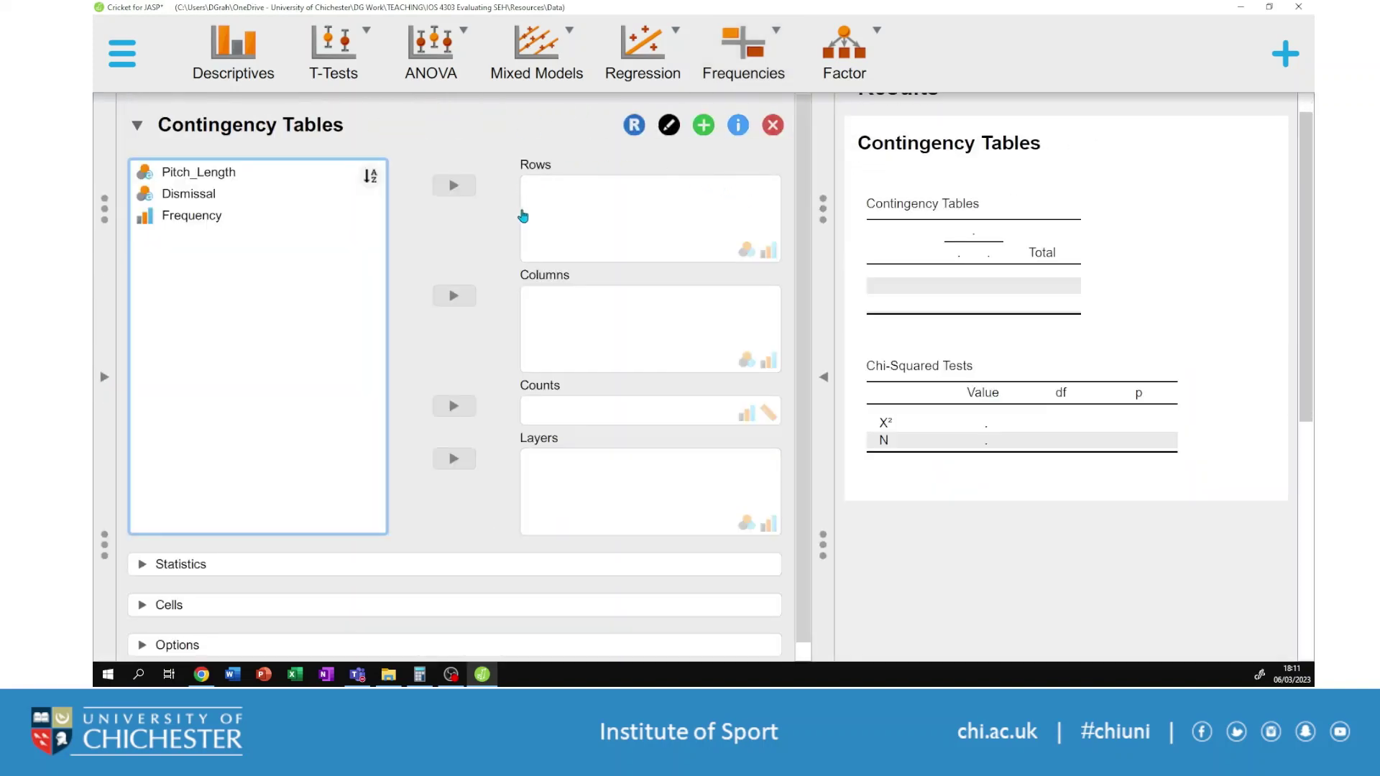
{"action": "left_click", "coordinate": [269, 180]}
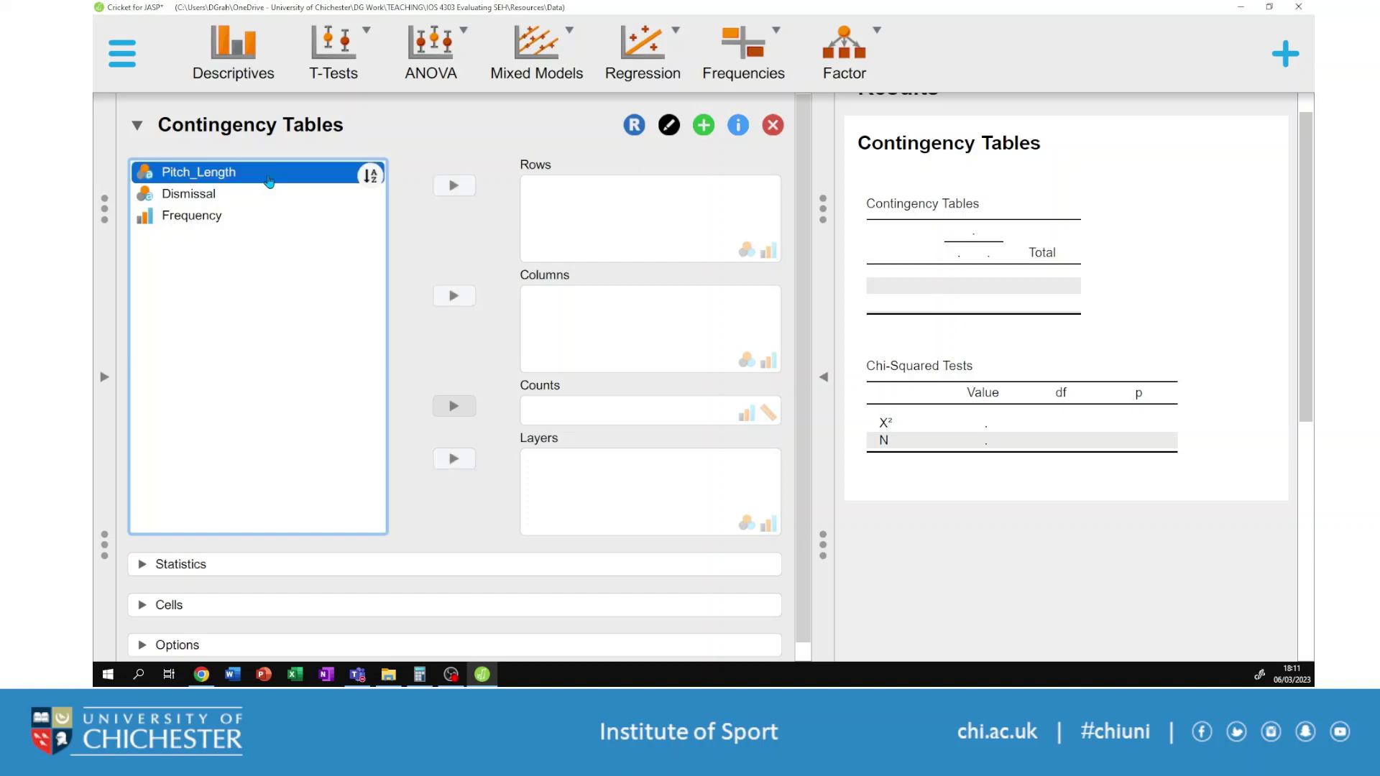
{"action": "left_click", "coordinate": [451, 187]}
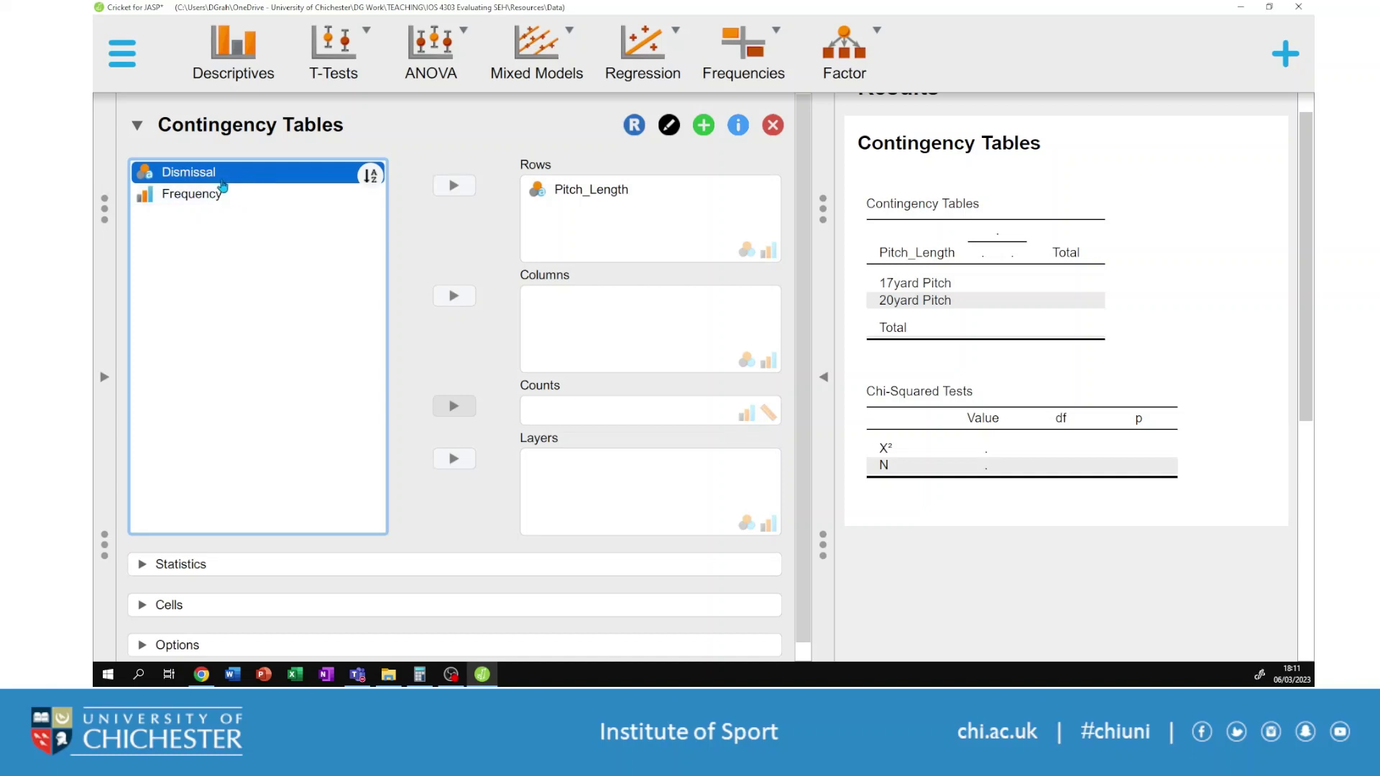
{"action": "left_click", "coordinate": [451, 296]}
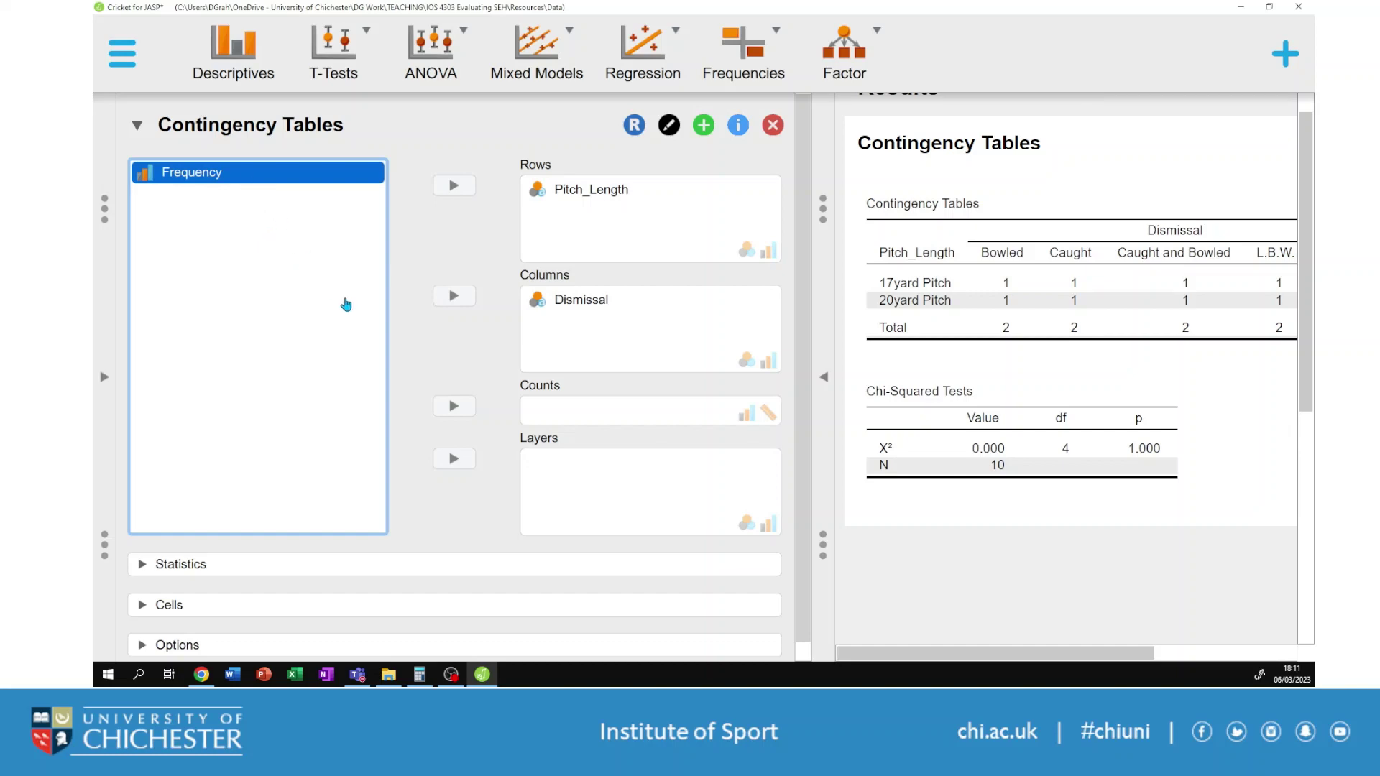
{"action": "left_click", "coordinate": [450, 407]}
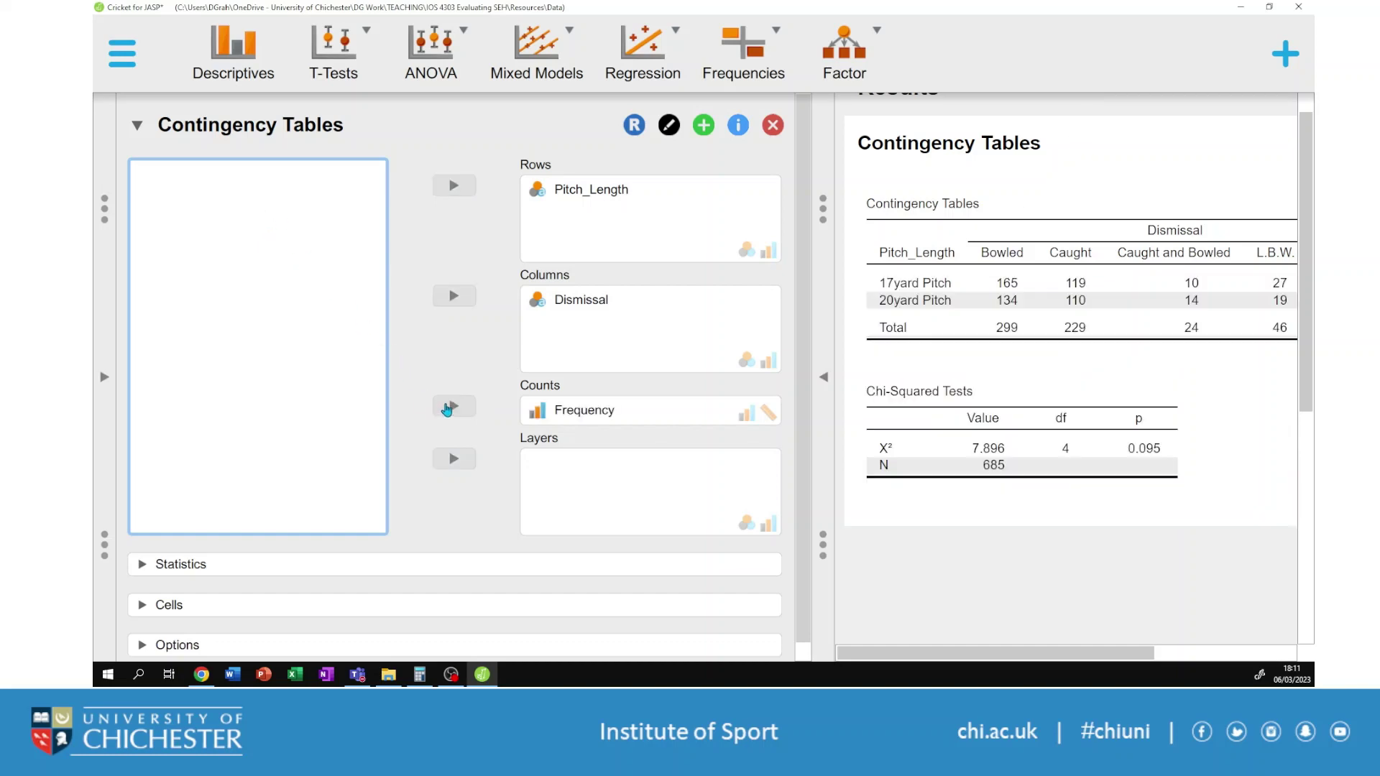
{"action": "left_click", "coordinate": [821, 385]}
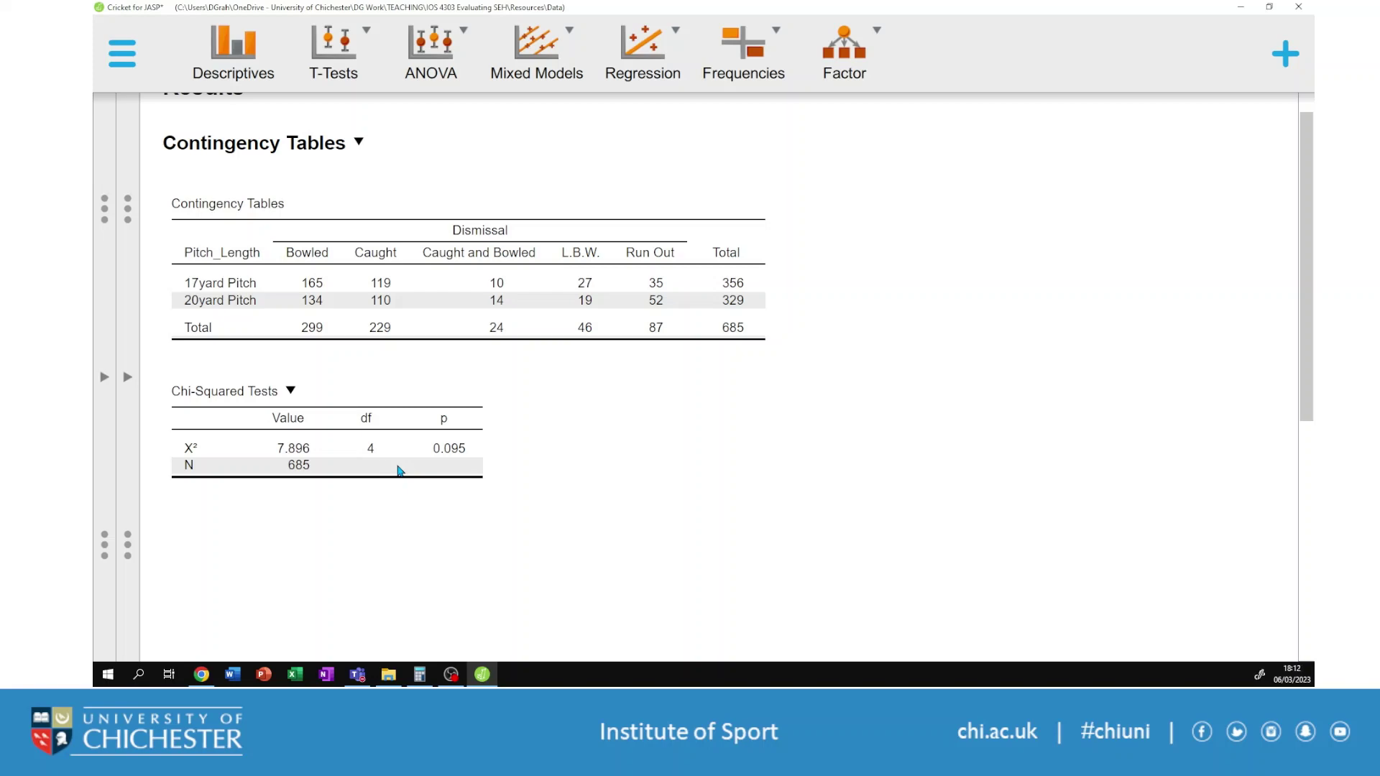
- Add the nominal statistic Phi and Cramer's V to the contingency table analysis
{"action": "left_click", "coordinate": [129, 380]}
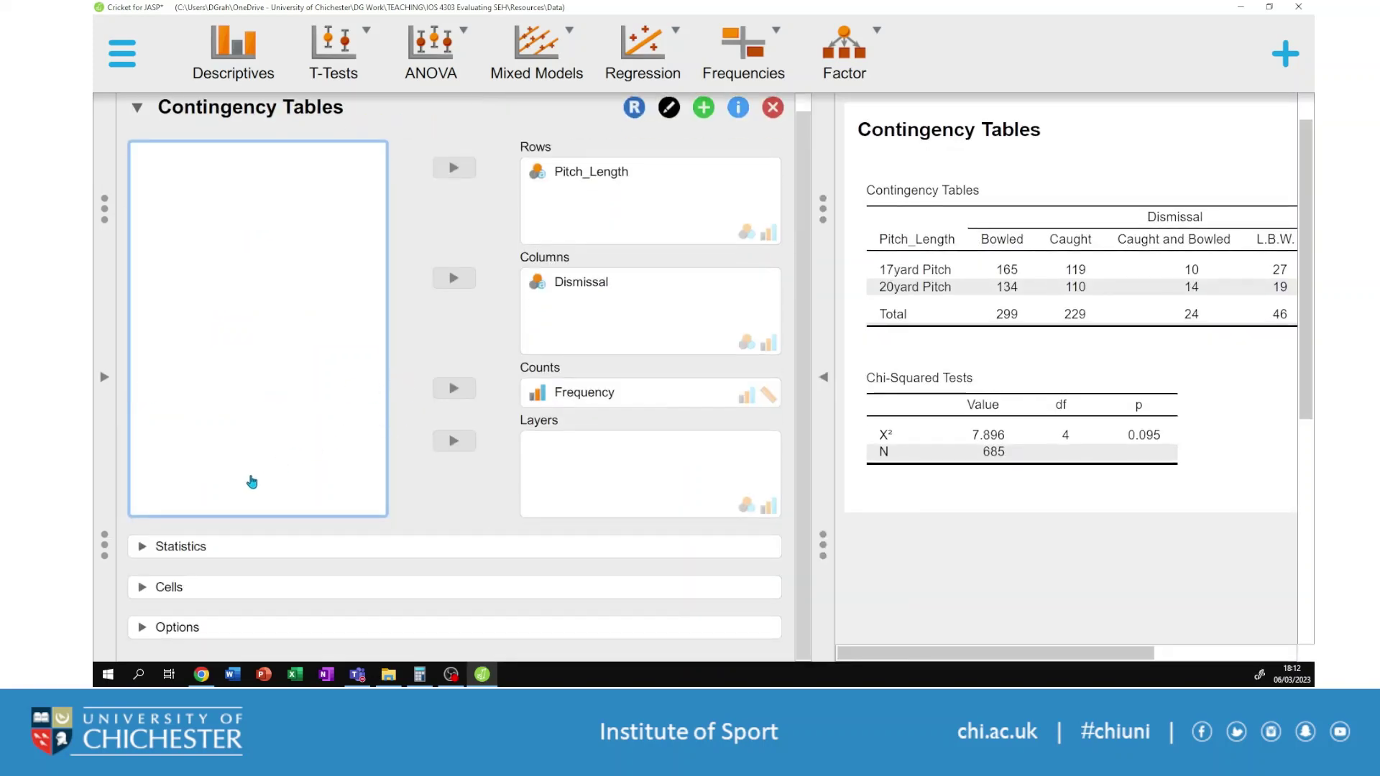
{"action": "left_click", "coordinate": [185, 548]}
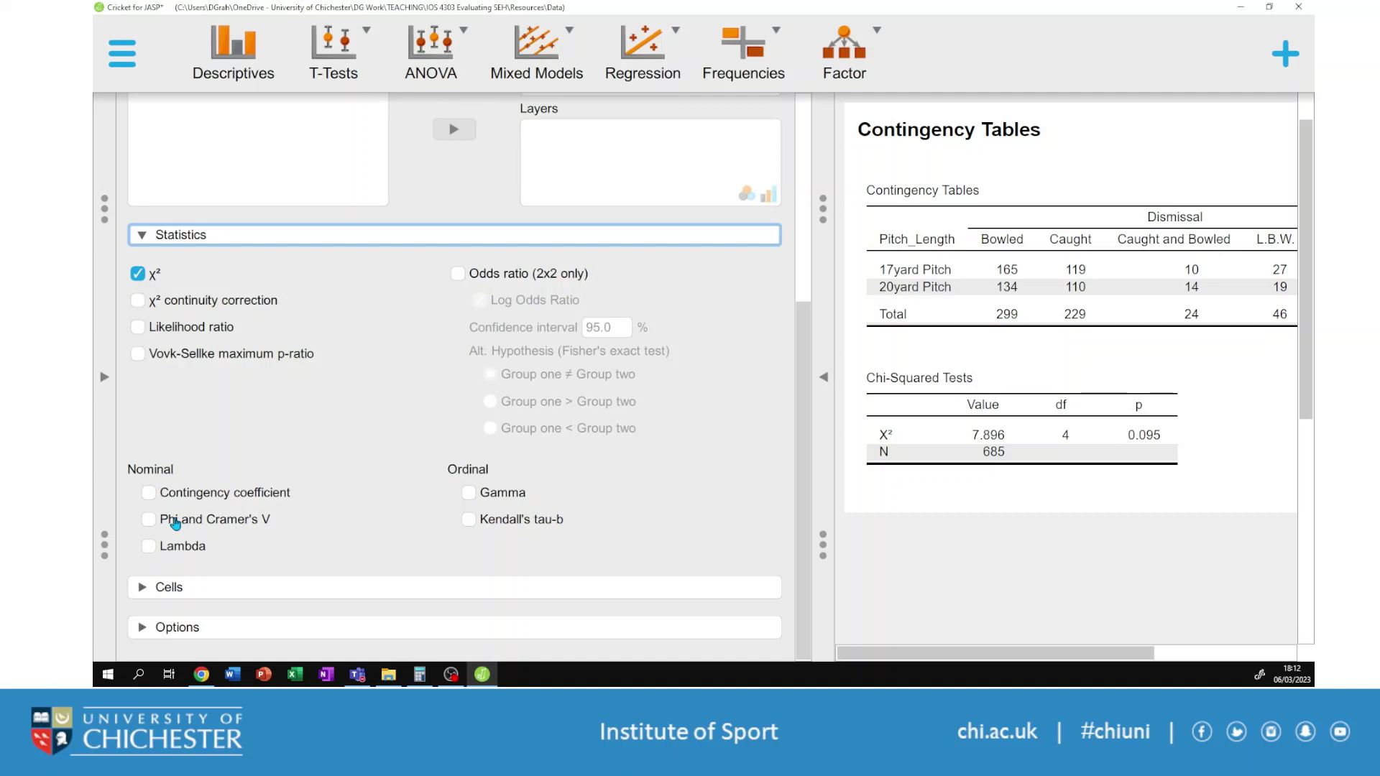
{"action": "left_click", "coordinate": [150, 521]}
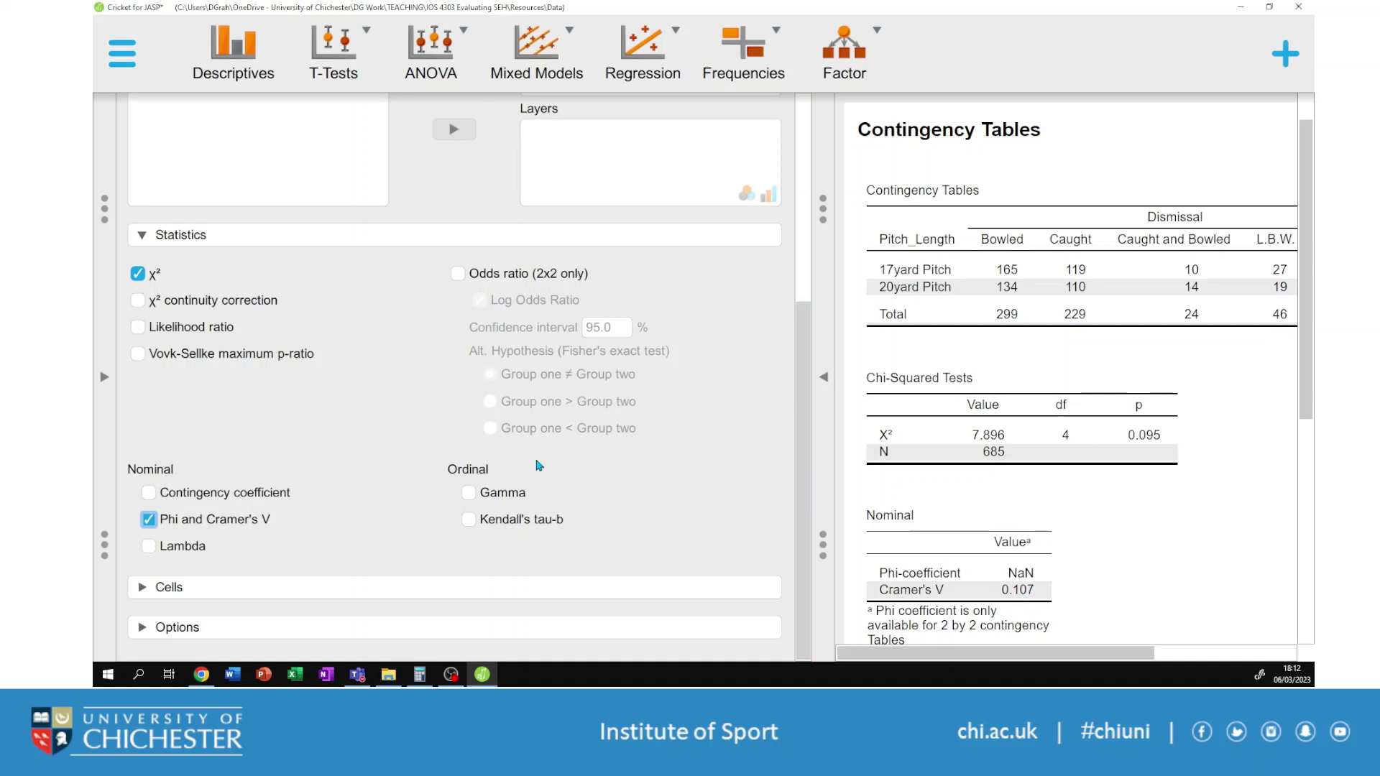
{"action": "left_click", "coordinate": [142, 237]}
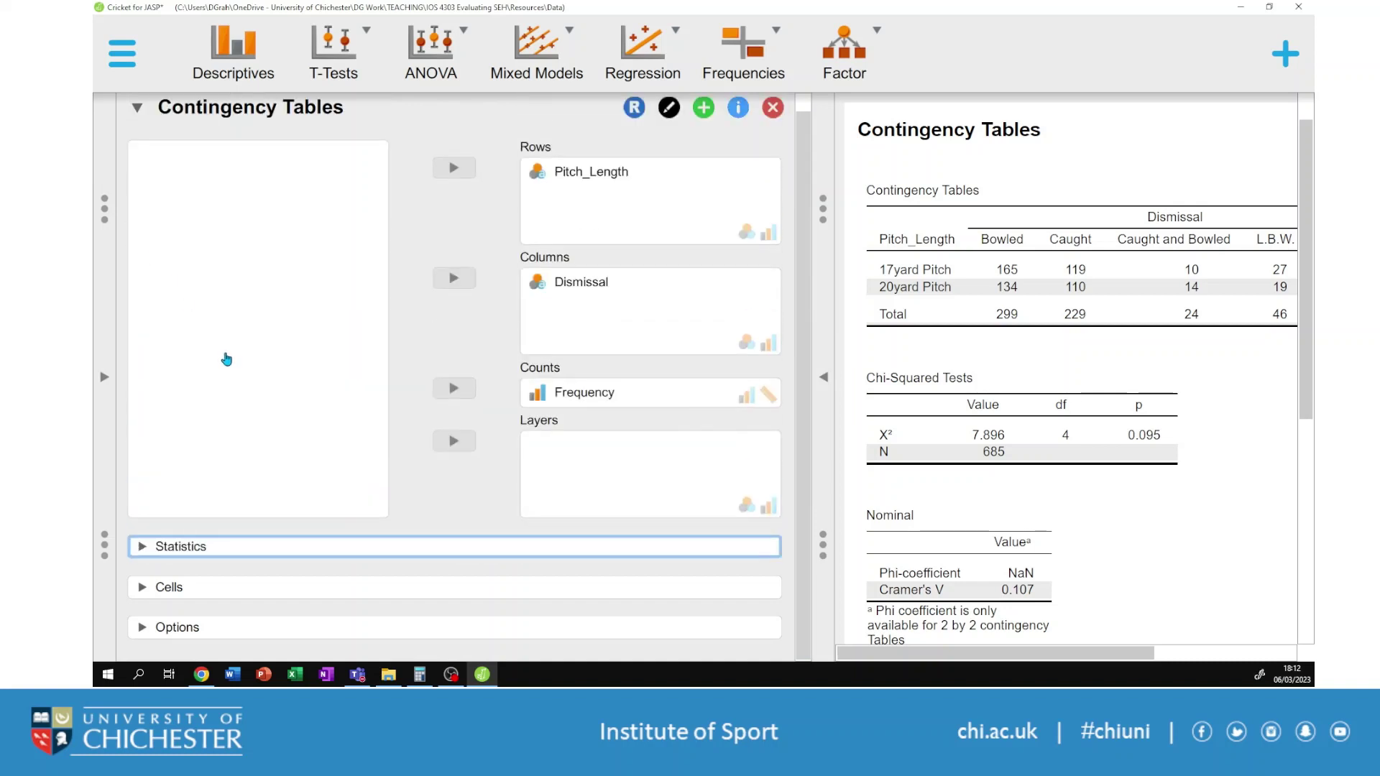
- Add row, column and total percentages to the contingency table cells and view the full table
{"action": "left_click", "coordinate": [170, 588]}
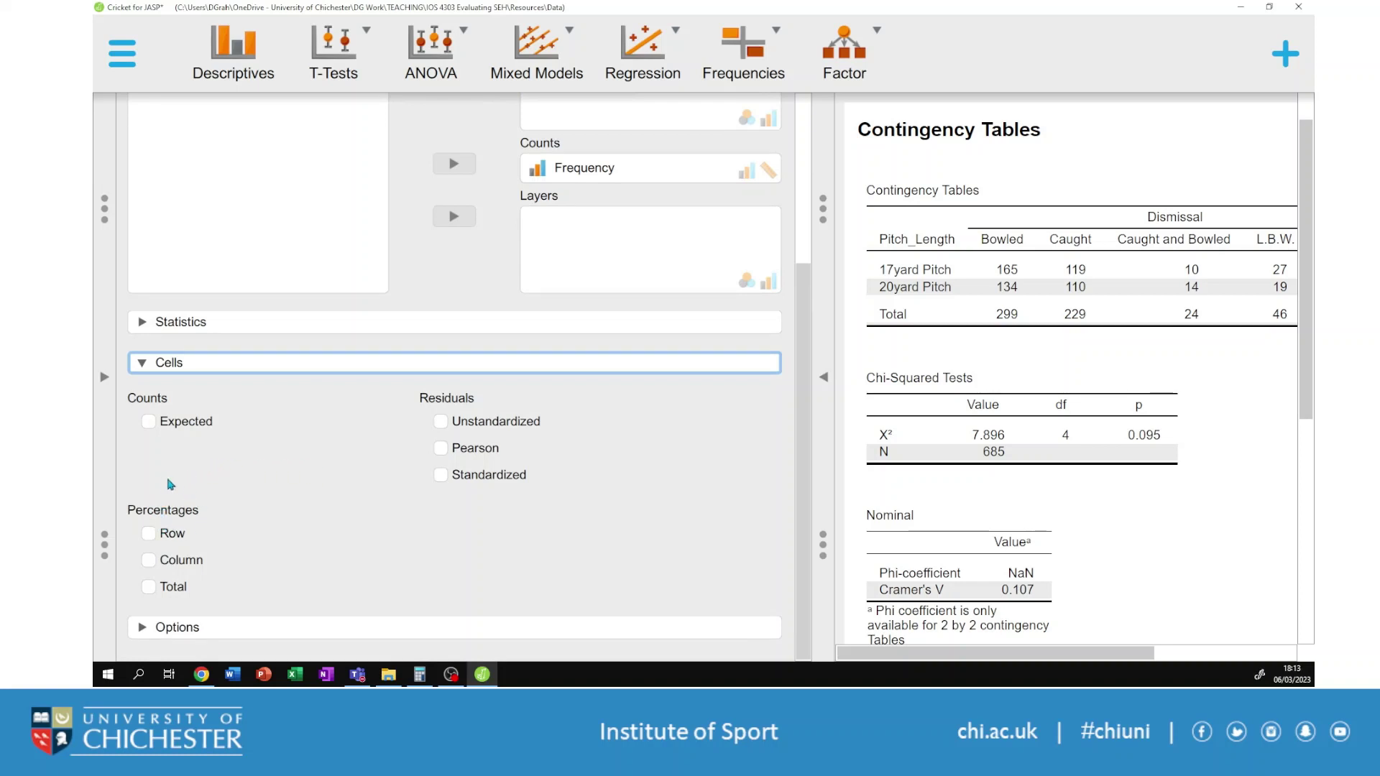
{"action": "left_click", "coordinate": [148, 534]}
{"action": "left_click", "coordinate": [149, 561]}
{"action": "left_click", "coordinate": [148, 588]}
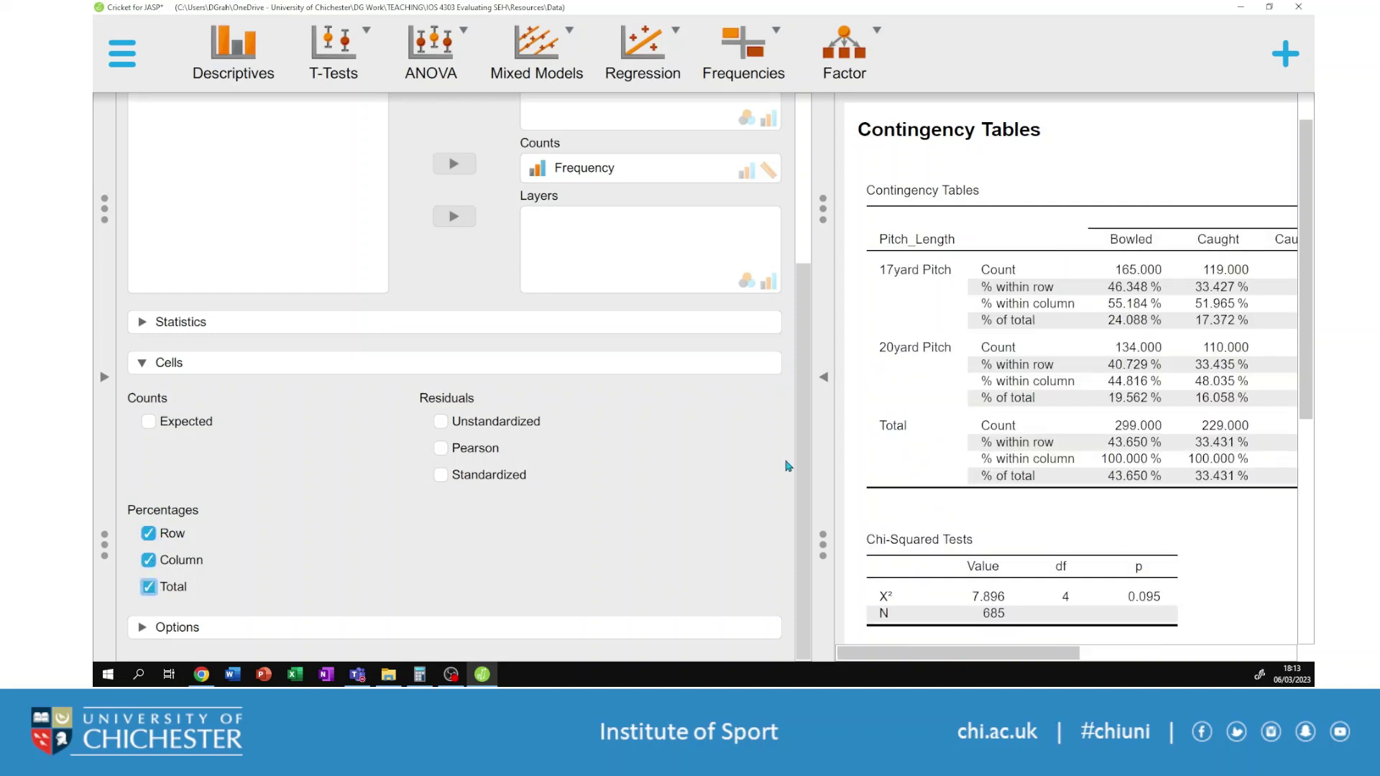
{"action": "left_click", "coordinate": [820, 389]}
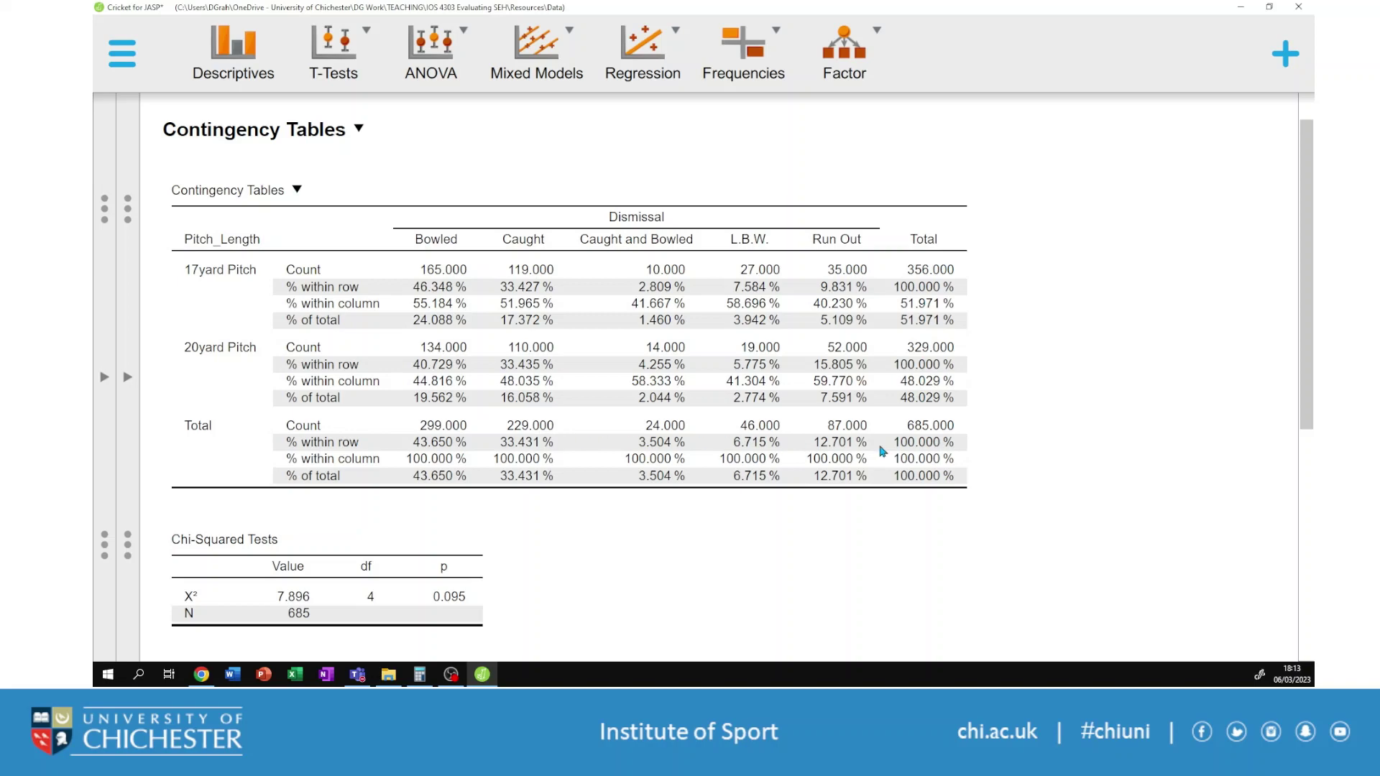
- Remove the row, column and total percentages from the contingency table cells
{"action": "left_click", "coordinate": [128, 377]}
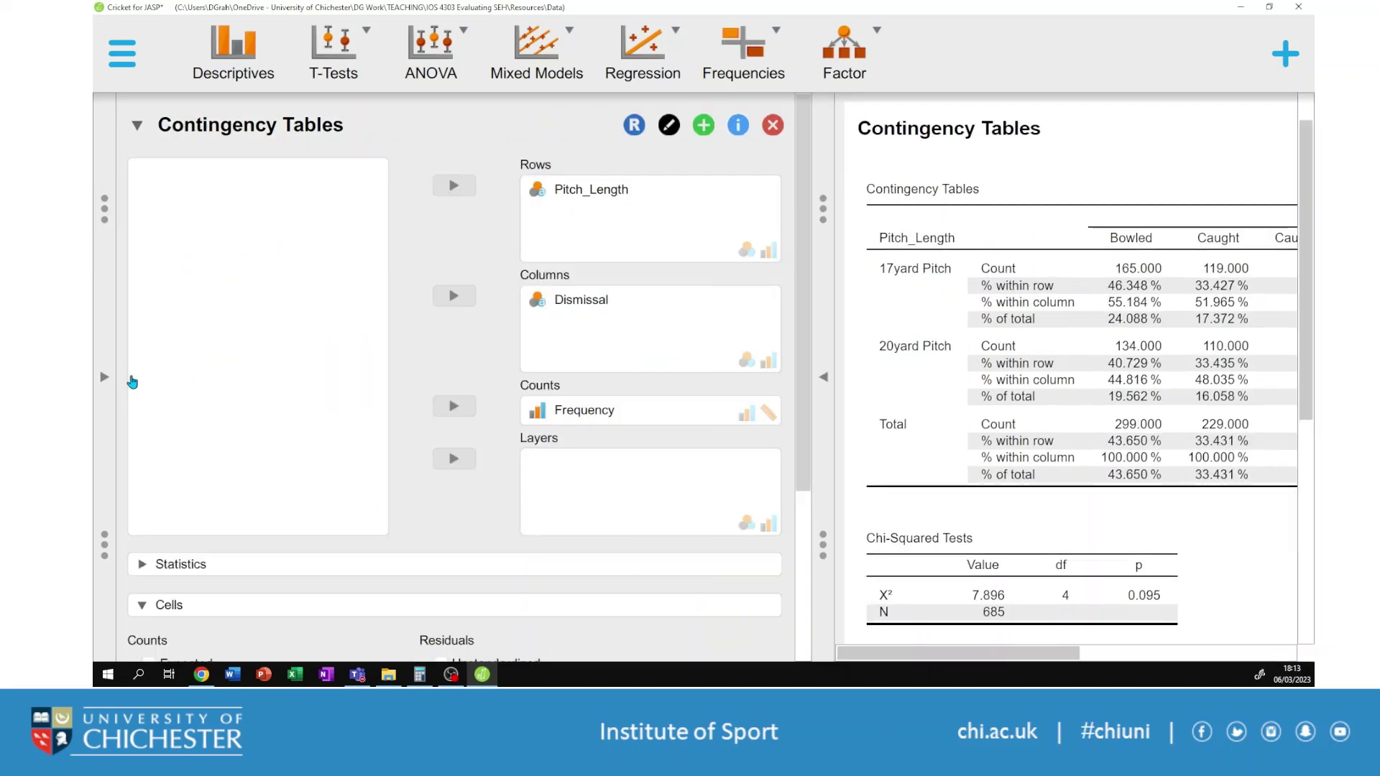
{"action": "scroll", "coordinate": [299, 410], "scroll_direction": "down", "scroll_amount": 5}
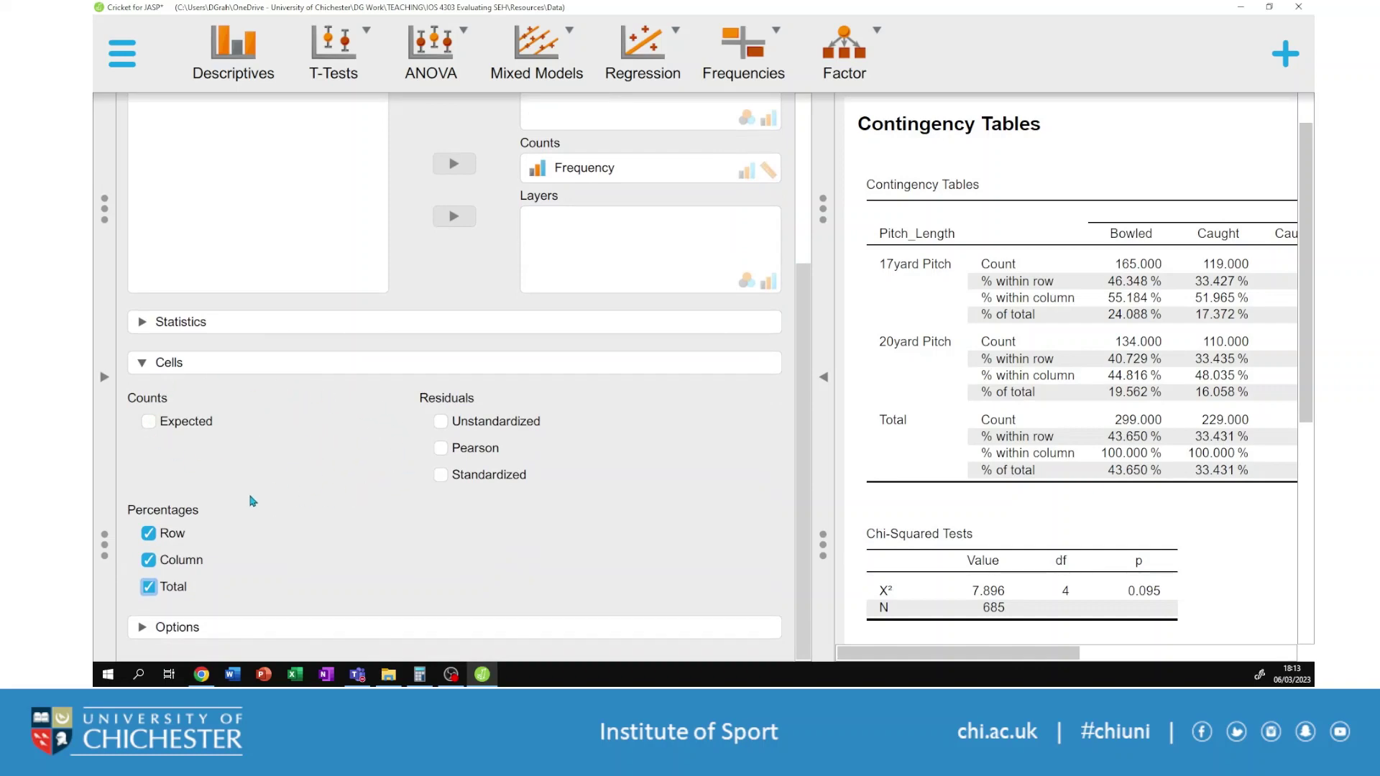
{"action": "left_click", "coordinate": [148, 533]}
{"action": "left_click", "coordinate": [148, 560]}
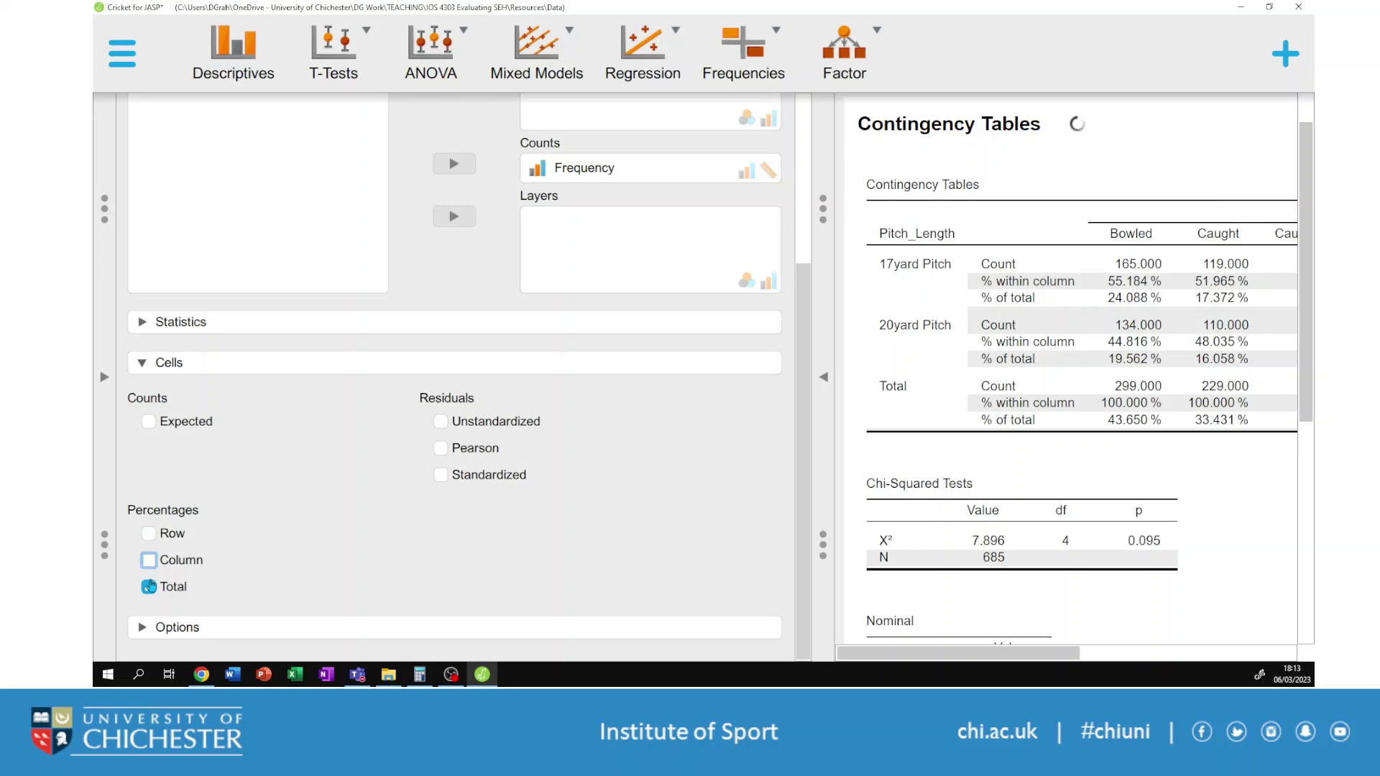
{"action": "left_click", "coordinate": [149, 586]}
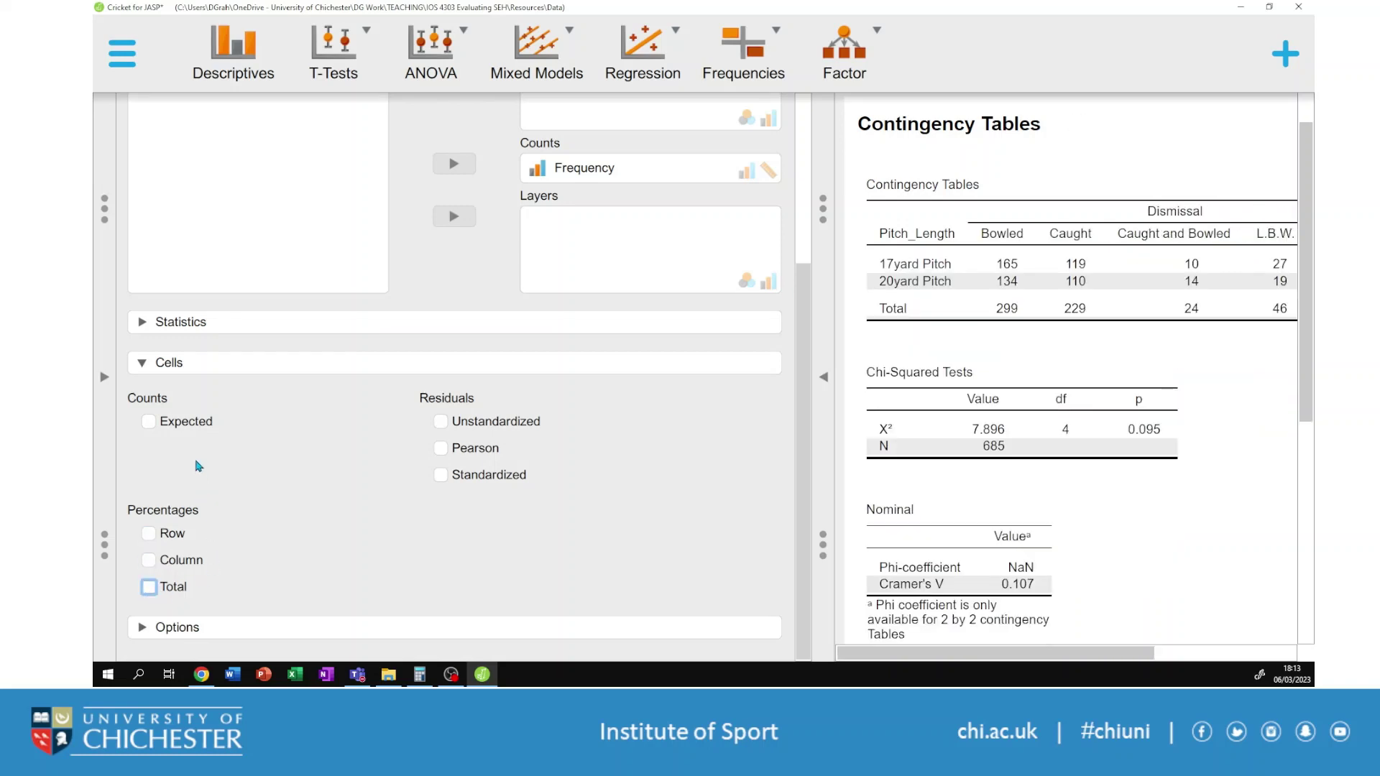
- Add expected counts and unstandardized residuals to the contingency table cells and view the full table
{"action": "left_click", "coordinate": [149, 422]}
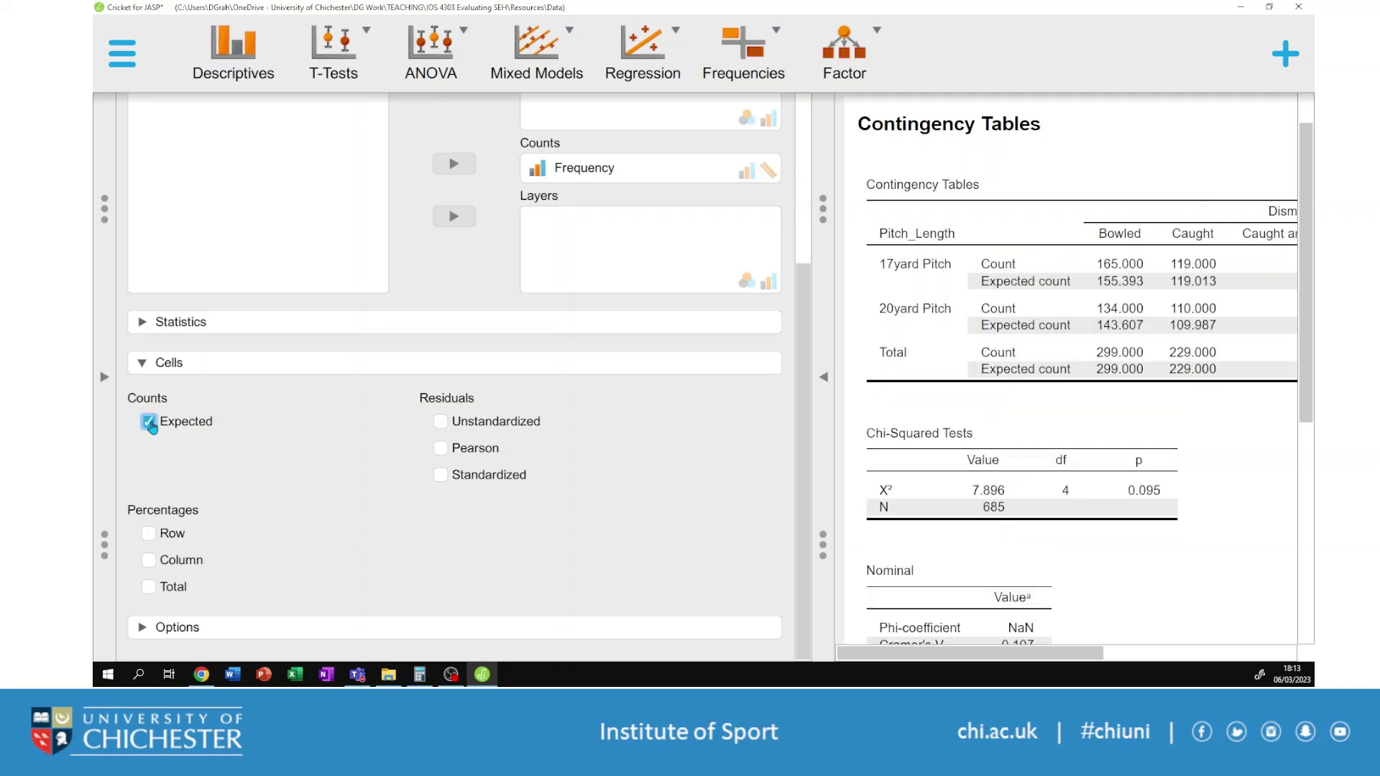
{"action": "left_click", "coordinate": [442, 424]}
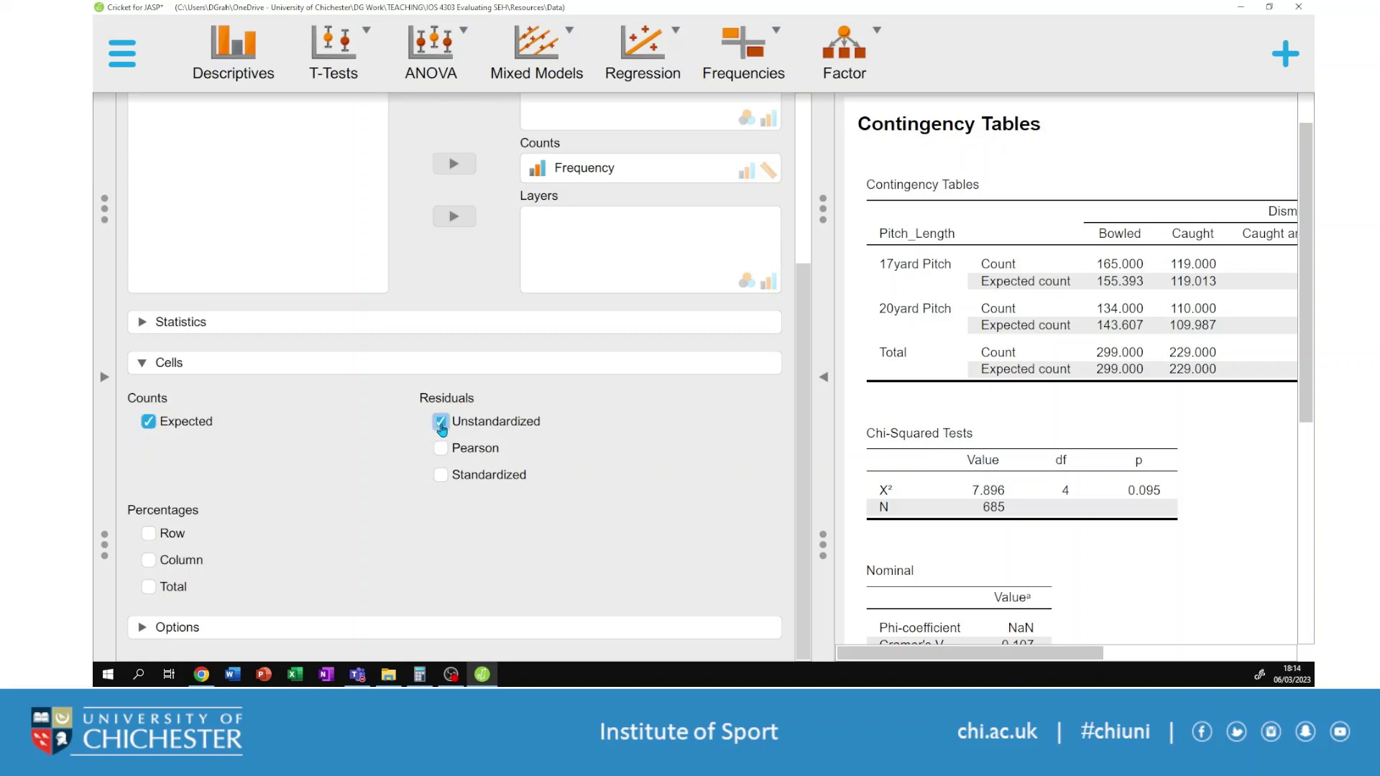
{"action": "left_click", "coordinate": [824, 378]}
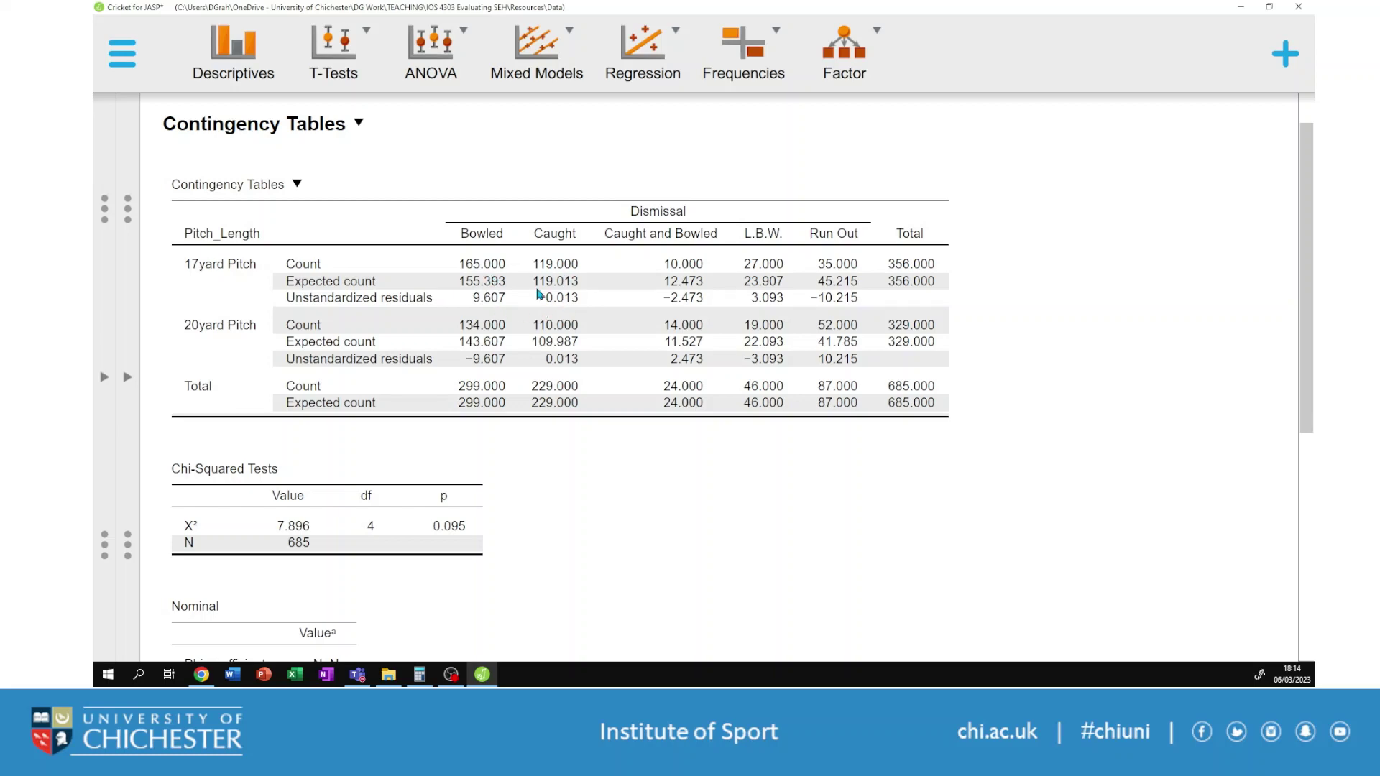
- Add Pearson residuals to the contingency table cells and view the full table
{"action": "left_click", "coordinate": [129, 379]}
{"action": "scroll", "coordinate": [385, 394], "scroll_direction": "down", "scroll_amount": 5}
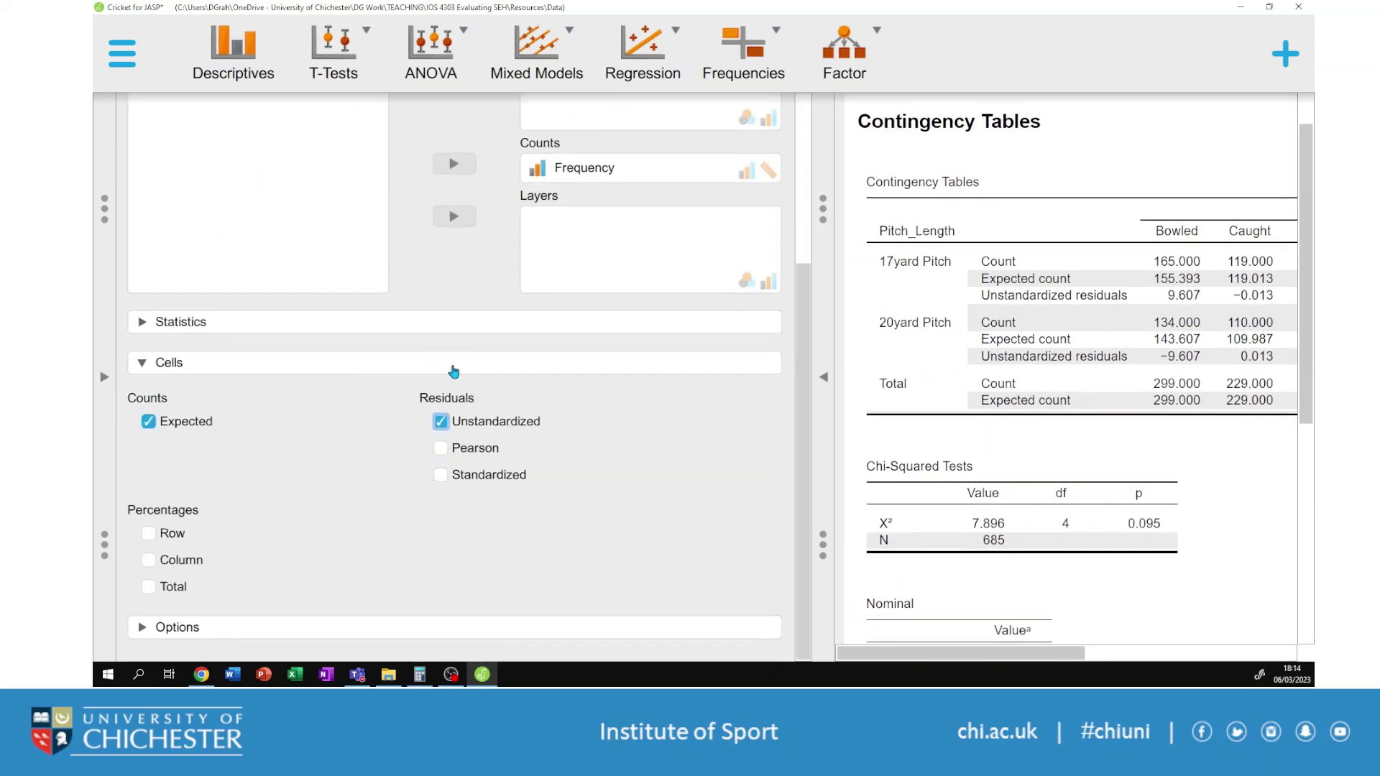
{"action": "left_click", "coordinate": [442, 449]}
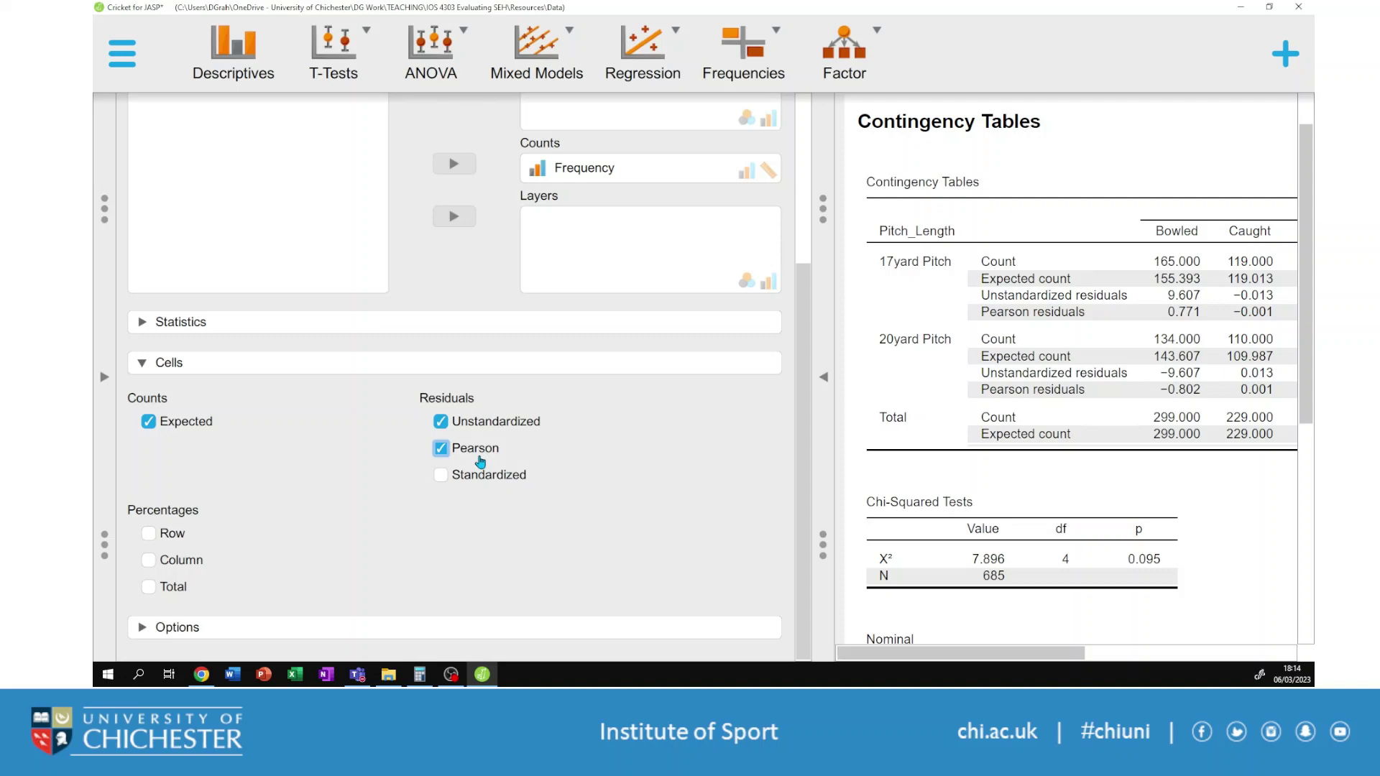
{"action": "left_click", "coordinate": [823, 378]}
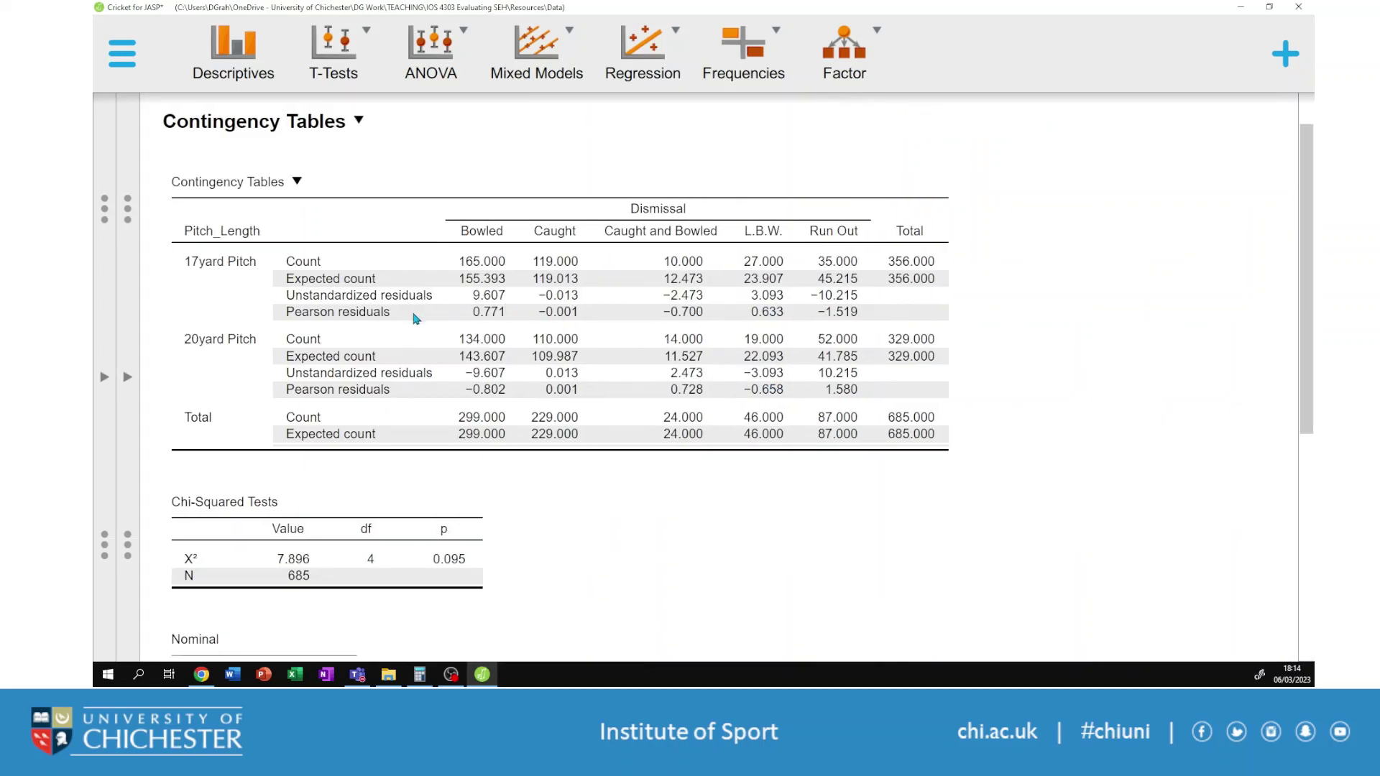
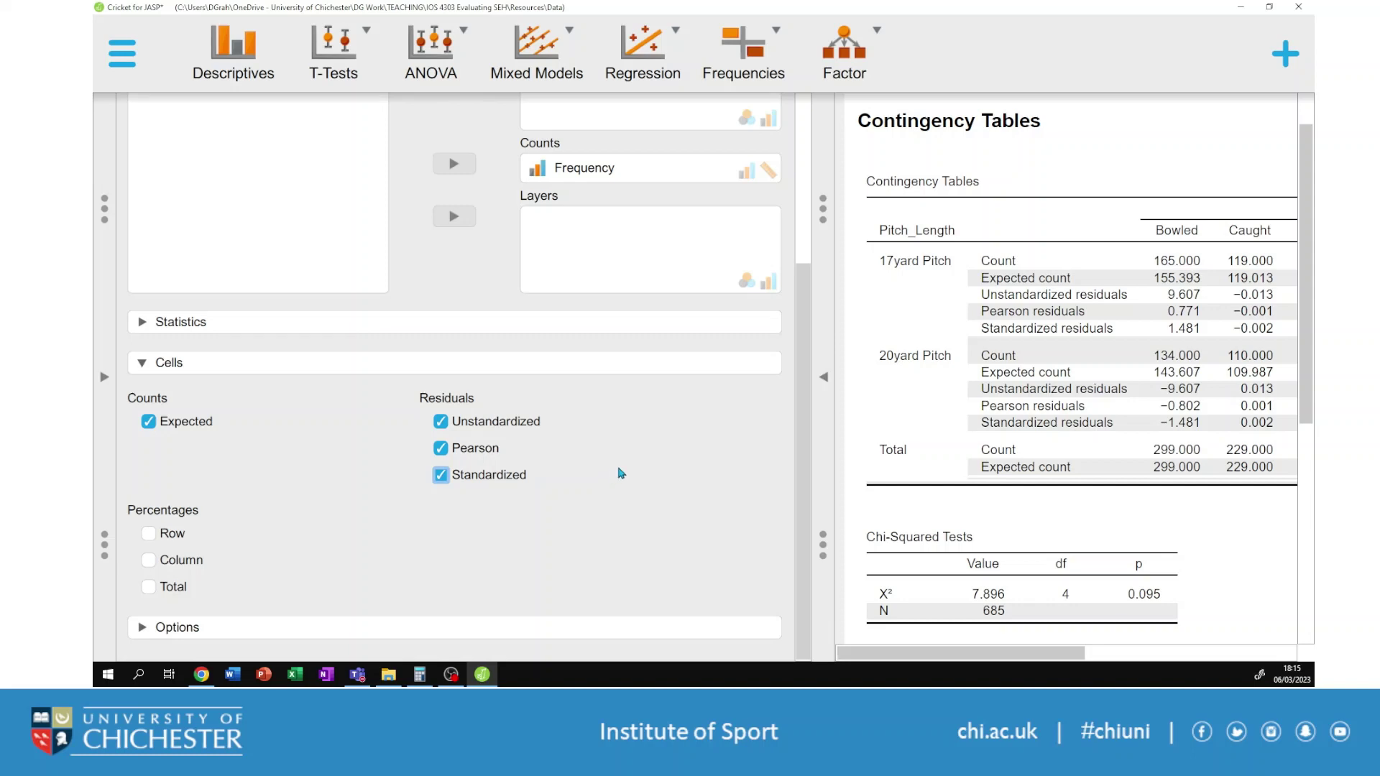
- Hide the input options and examine the contingency table's standardized residuals, the chi-squared test and the Cramer's V effect size in the full results
{"action": "left_click", "coordinate": [821, 378]}
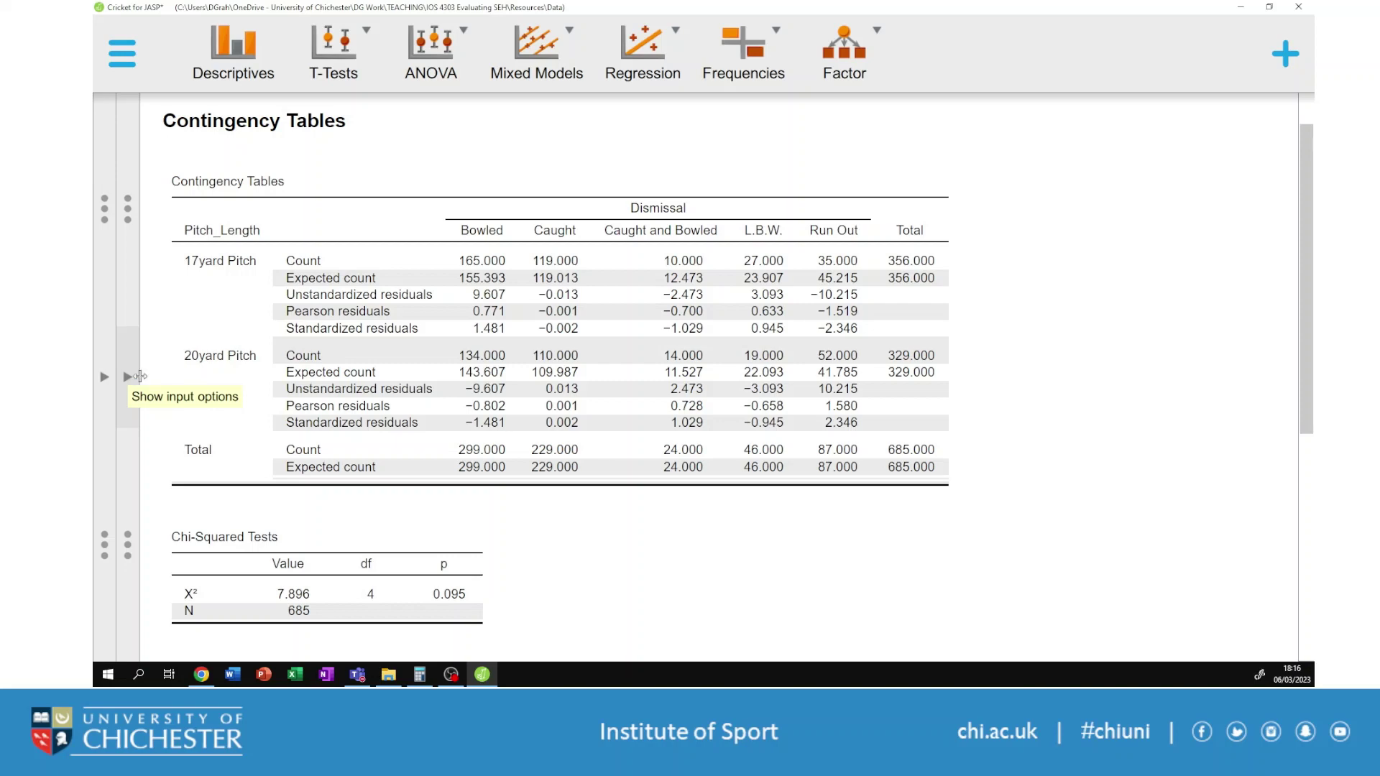
{"action": "scroll", "coordinate": [530, 422], "scroll_direction": "down", "scroll_amount": 3}
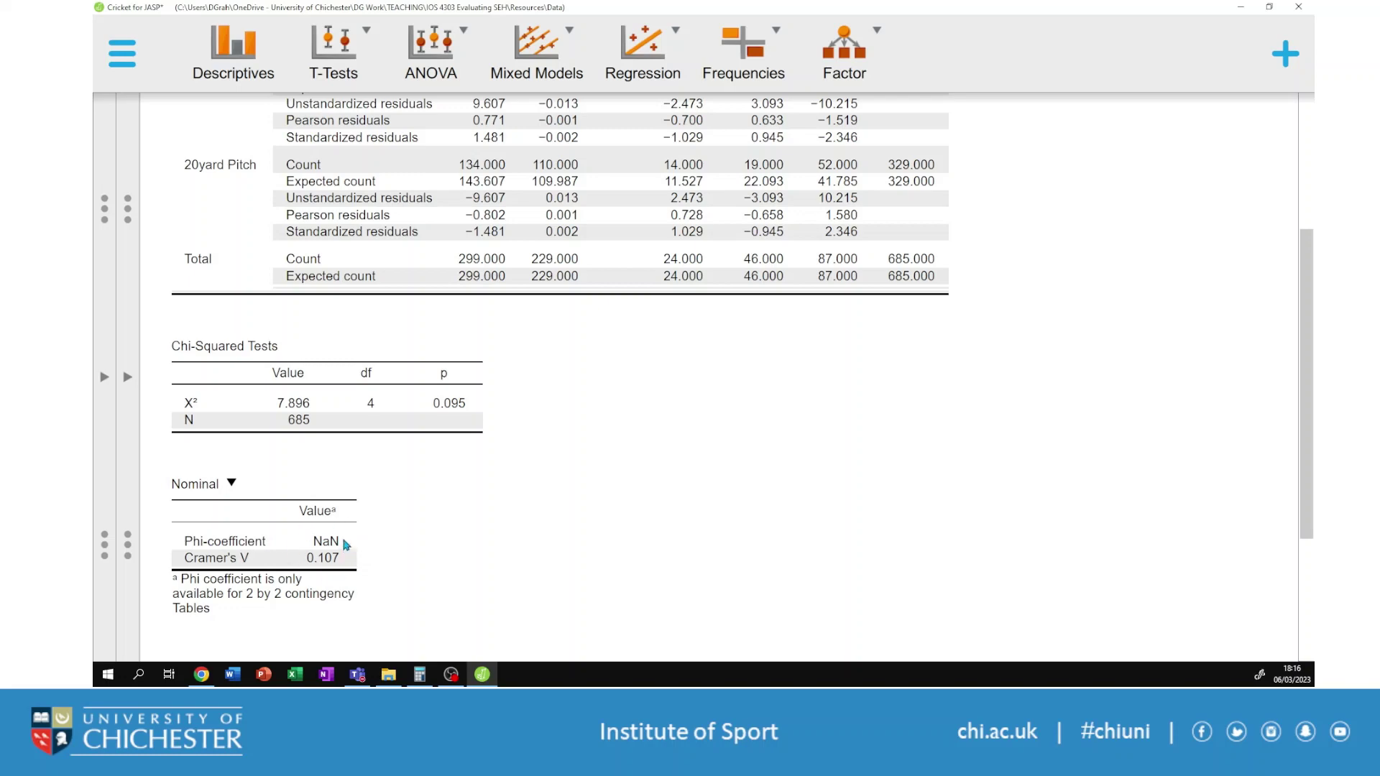
{"action": "scroll", "coordinate": [346, 543], "scroll_direction": "up", "scroll_amount": 2}
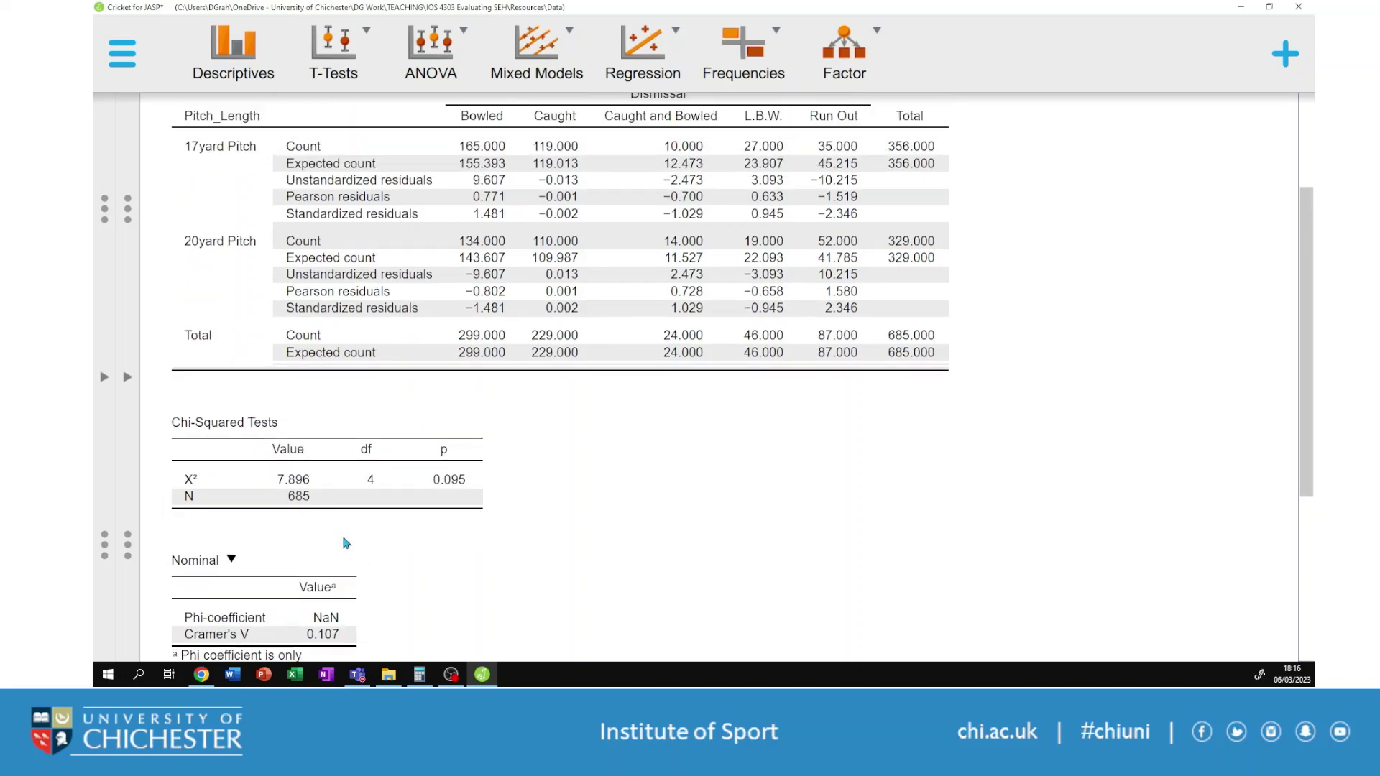
{"action": "scroll", "coordinate": [345, 543], "scroll_direction": "down", "scroll_amount": 1}
{"action": "scroll", "coordinate": [346, 542], "scroll_direction": "down", "scroll_amount": 1}
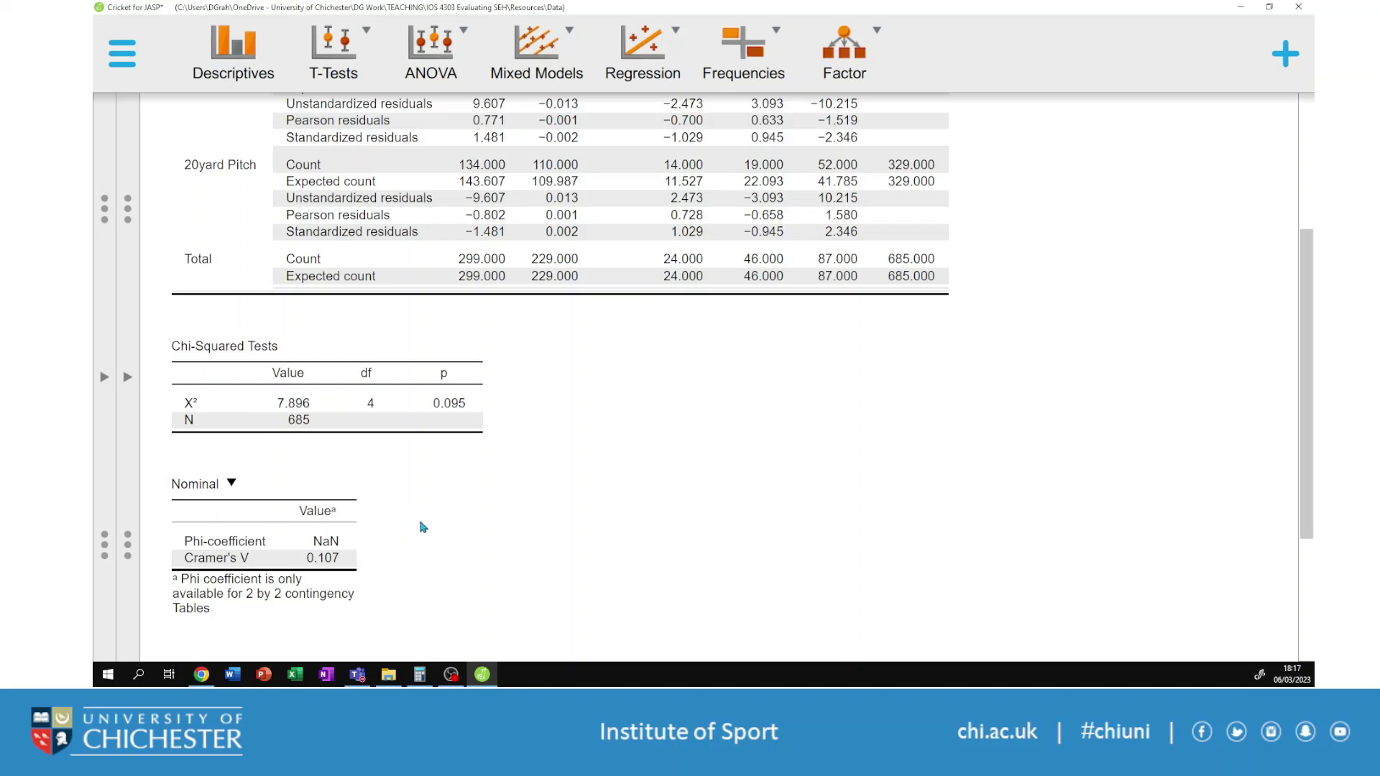
{"action": "scroll", "coordinate": [452, 482], "scroll_direction": "up", "scroll_amount": 3}
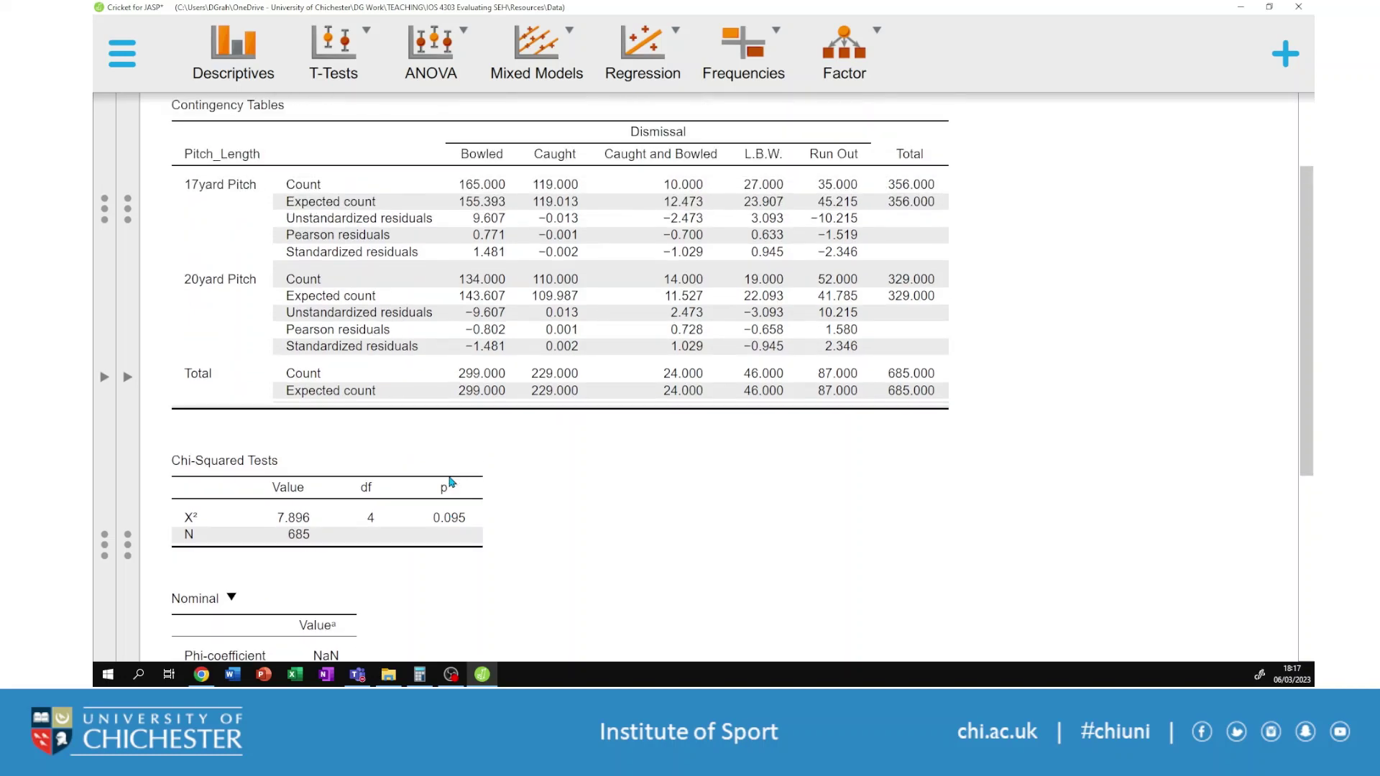
{"action": "scroll", "coordinate": [452, 481], "scroll_direction": "up", "scroll_amount": 2}
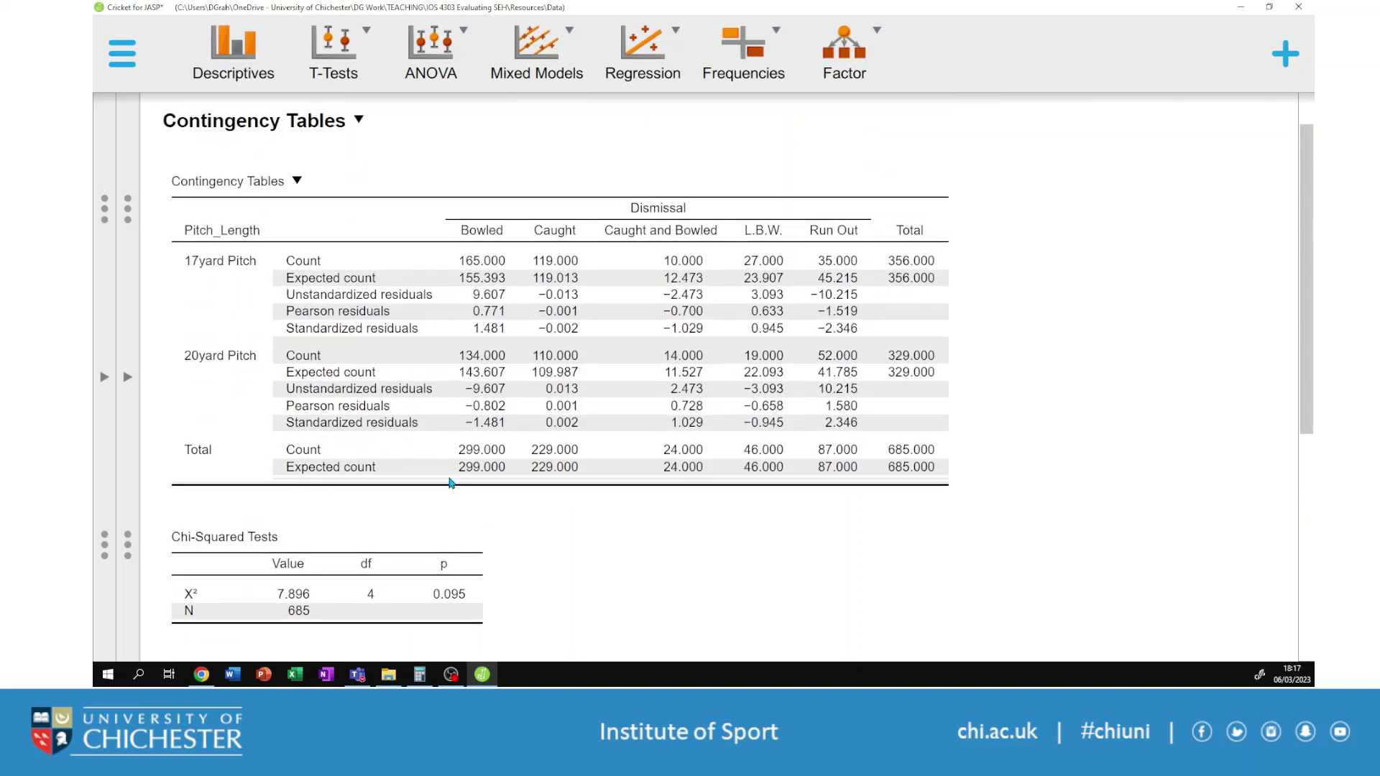